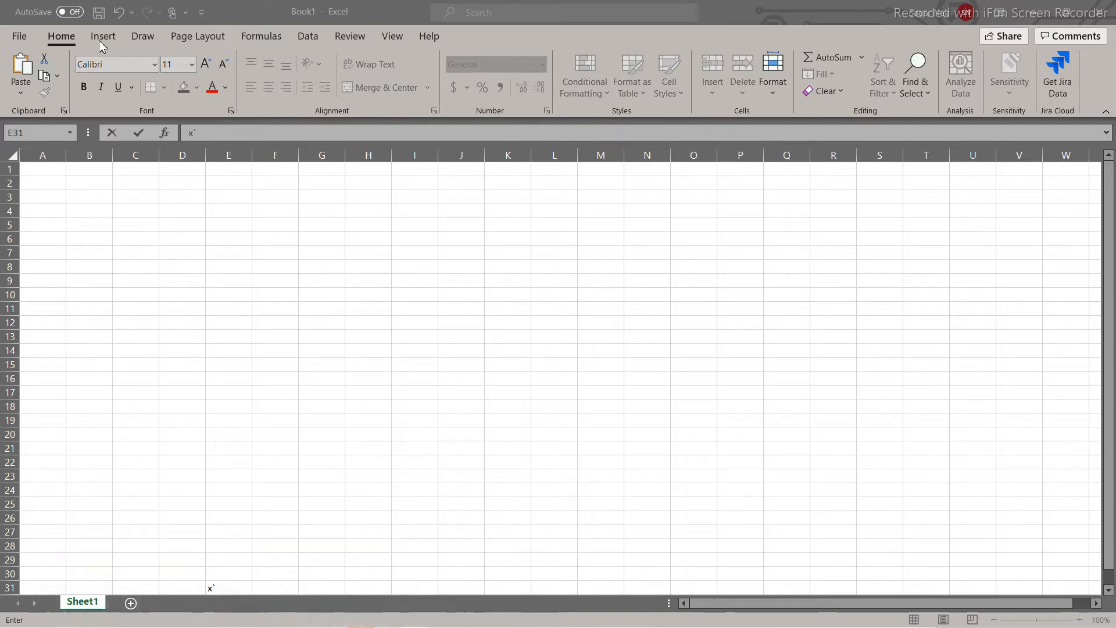
Step: Discard the unfinished entry in cell E31
{"action": "left_click", "coordinate": [201, 13]}
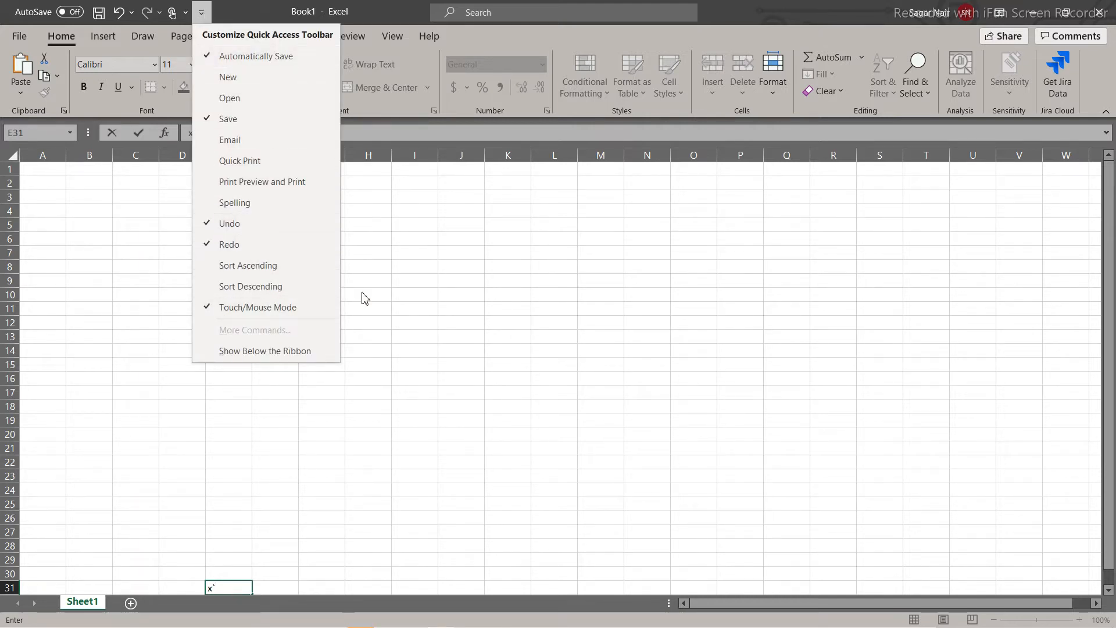
{"action": "key", "text": "Escape"}
{"action": "key", "text": "Escape"}
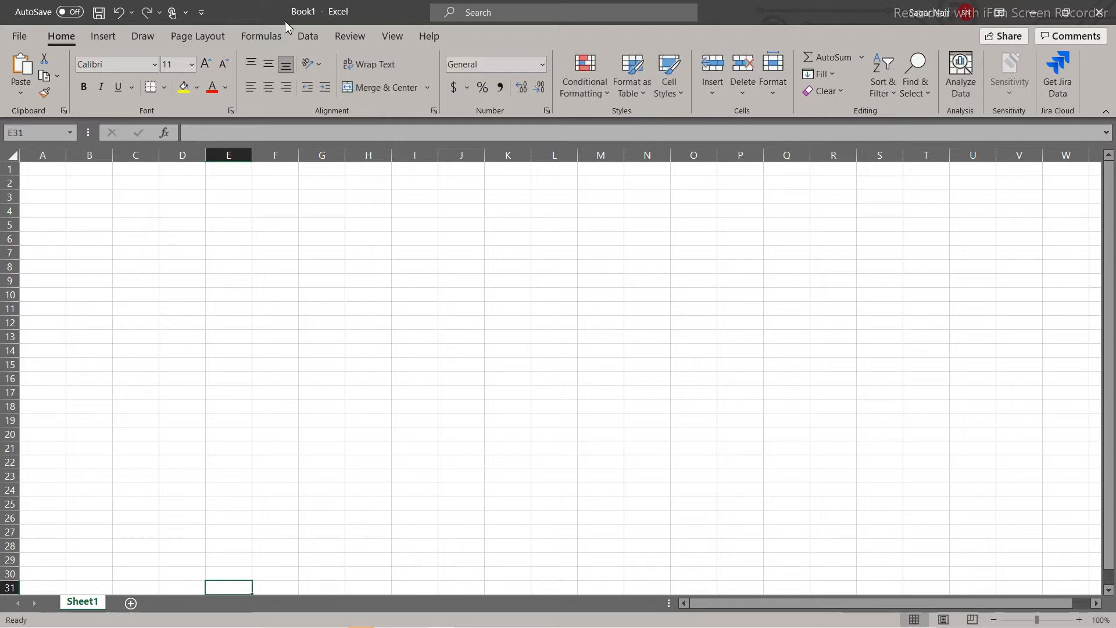
Step: Add a new custom tab after Home in the ribbon customization options
{"action": "left_click", "coordinate": [200, 21]}
{"action": "left_click", "coordinate": [228, 330]}
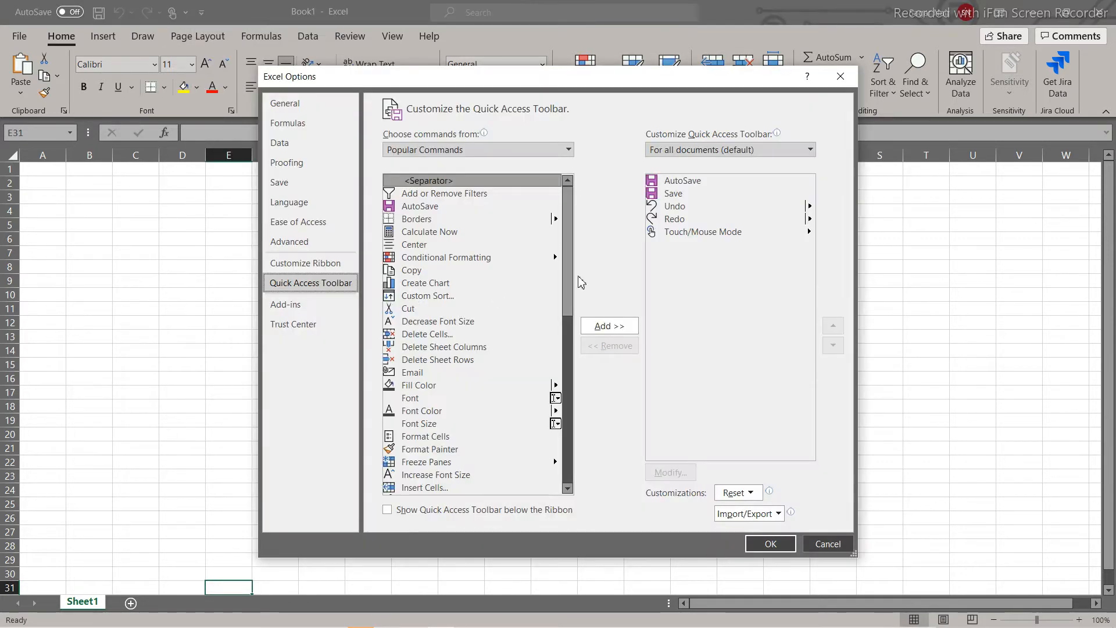
{"action": "left_click", "coordinate": [302, 264]}
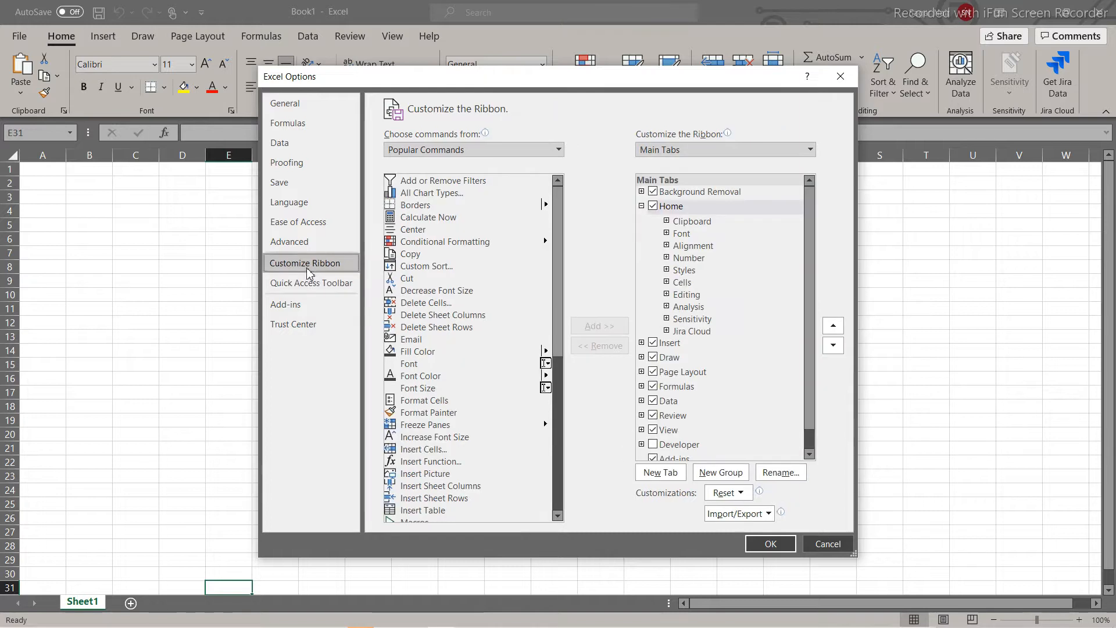
{"action": "left_click", "coordinate": [672, 481]}
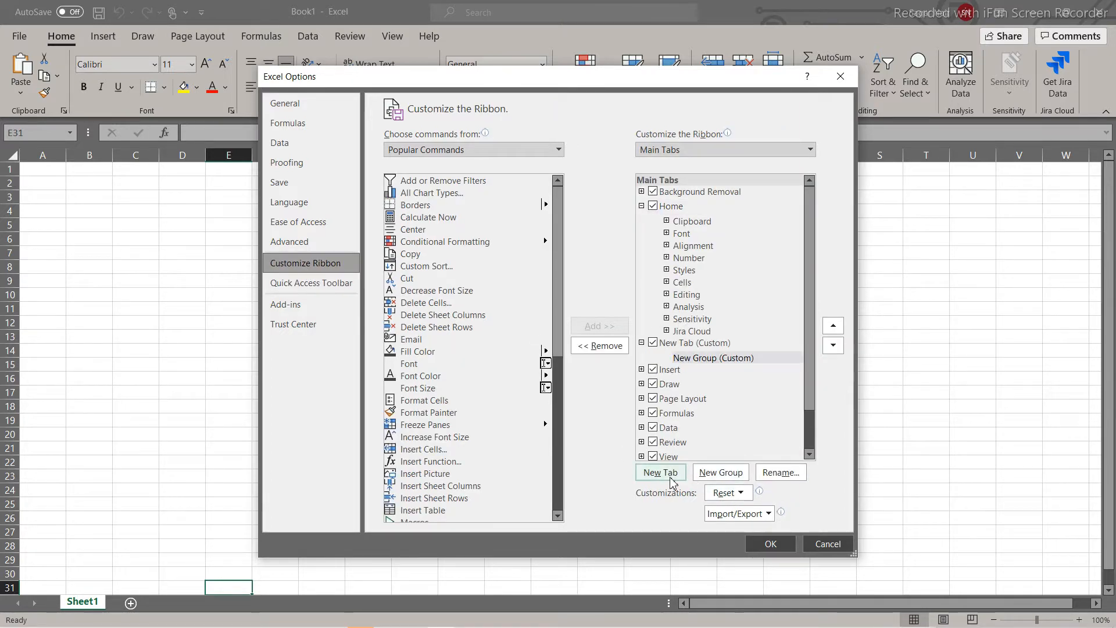
Step: Rename the new custom ribbon tab to Master, apply the customization and display that tab
{"action": "left_click", "coordinate": [688, 343]}
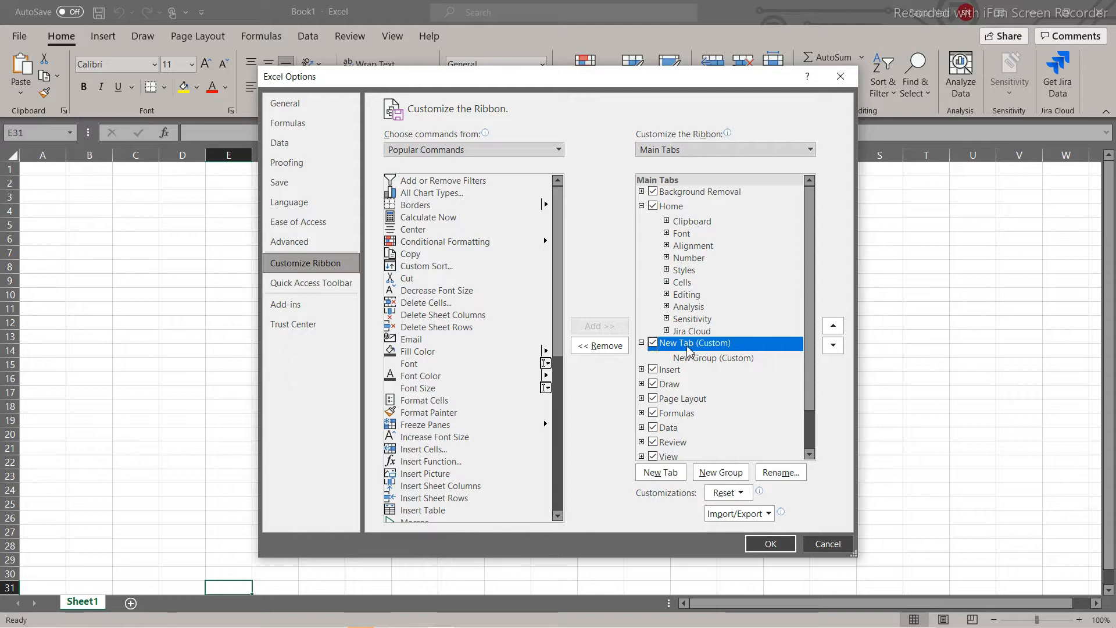
{"action": "left_click", "coordinate": [771, 471]}
{"action": "type", "text": "Master"}
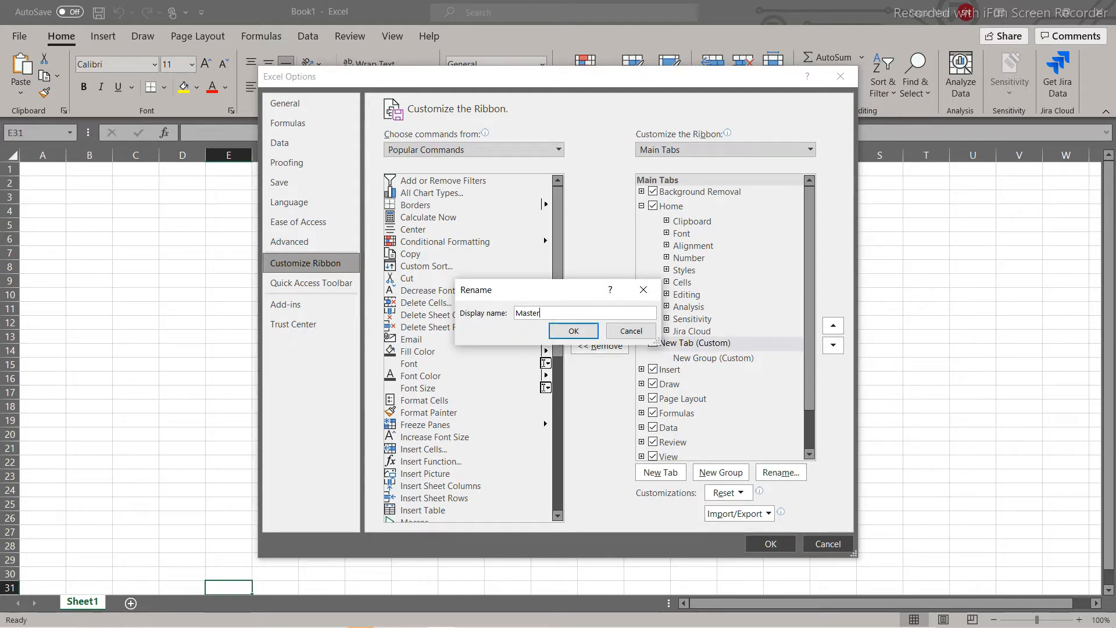
{"action": "left_click", "coordinate": [574, 332]}
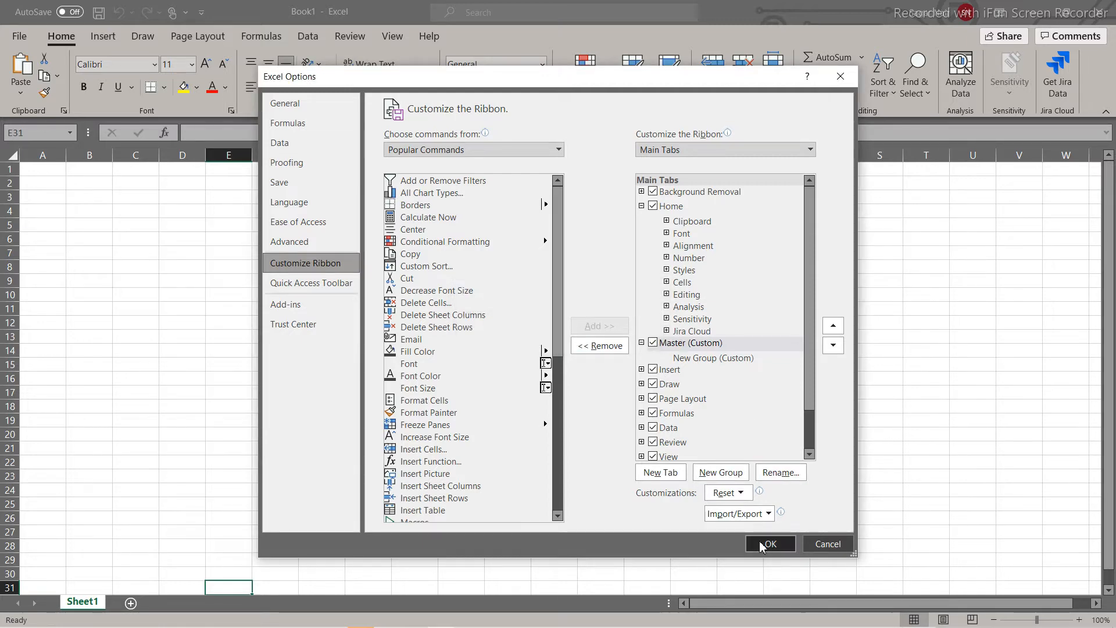
{"action": "left_click", "coordinate": [770, 543]}
{"action": "left_click", "coordinate": [107, 37]}
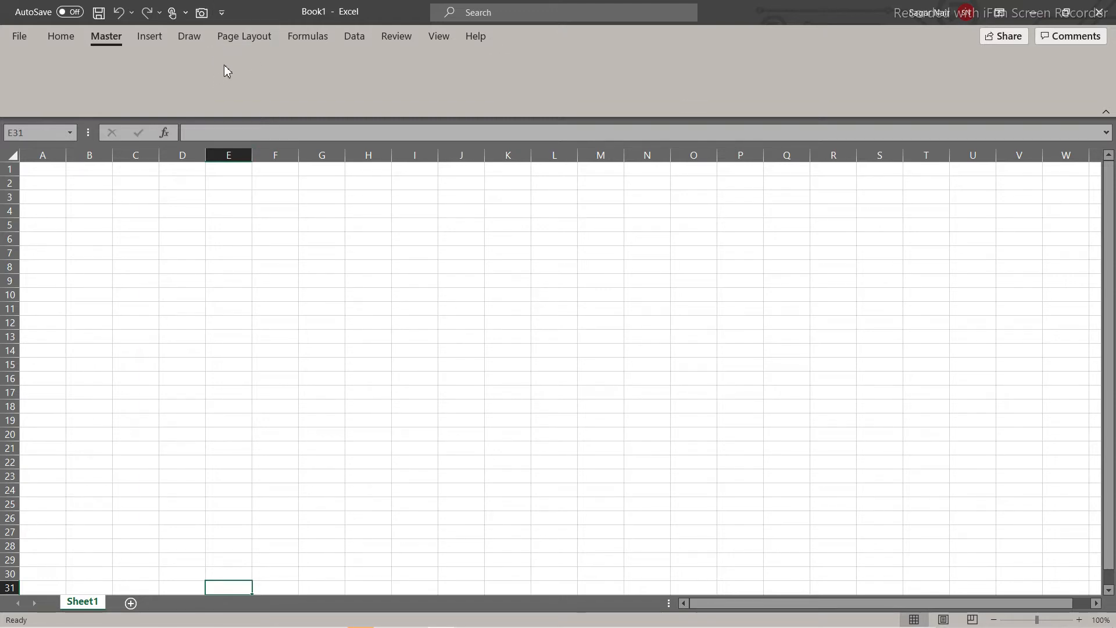
Step: Return to the ribbon customization options and list All Commands as the command source for the Master tab
{"action": "left_click", "coordinate": [222, 12]}
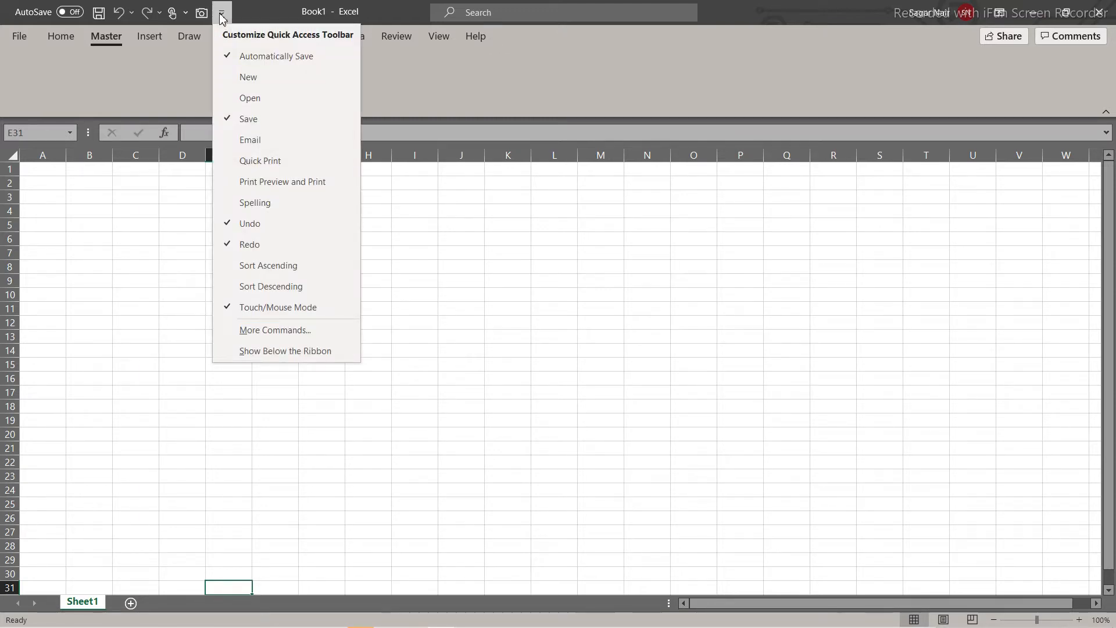
{"action": "left_click", "coordinate": [269, 330]}
{"action": "left_click", "coordinate": [300, 266]}
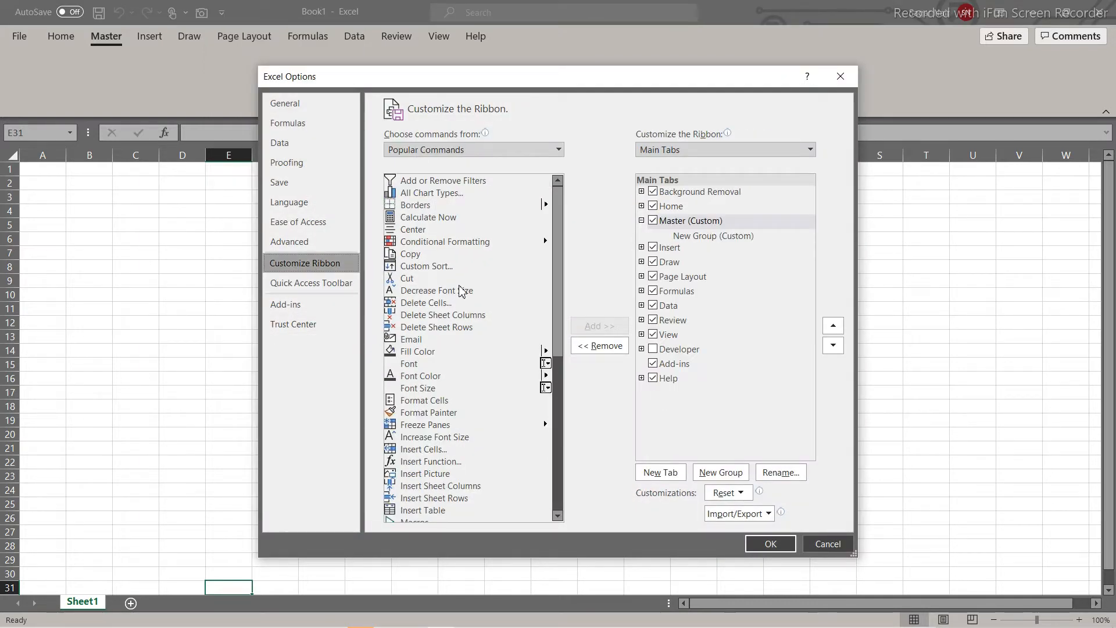
{"action": "left_click", "coordinate": [686, 223]}
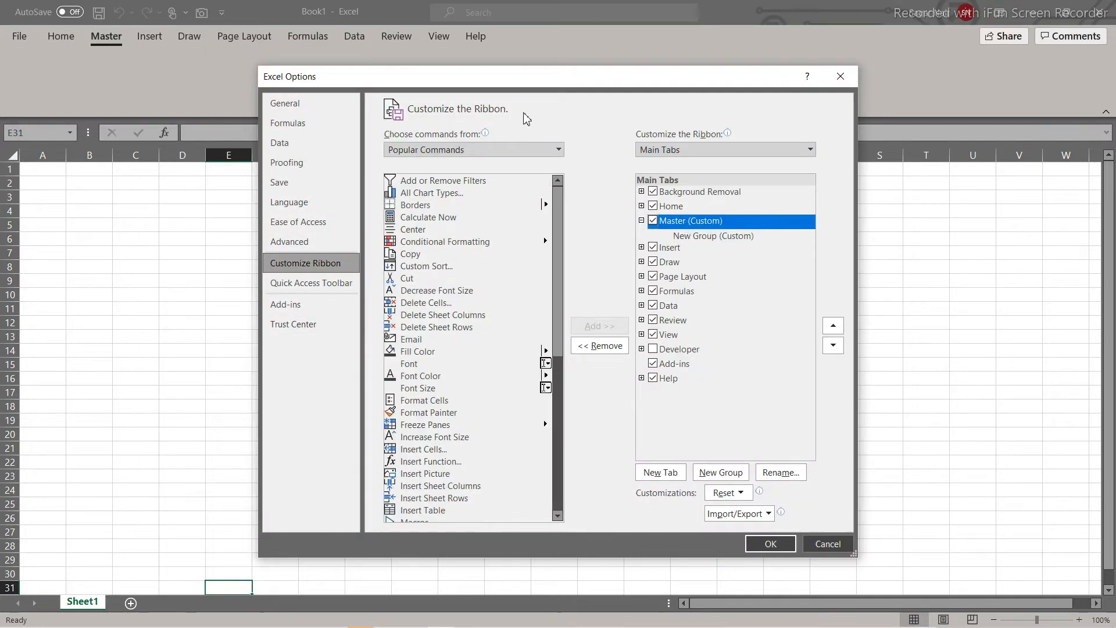
{"action": "left_click", "coordinate": [557, 150]}
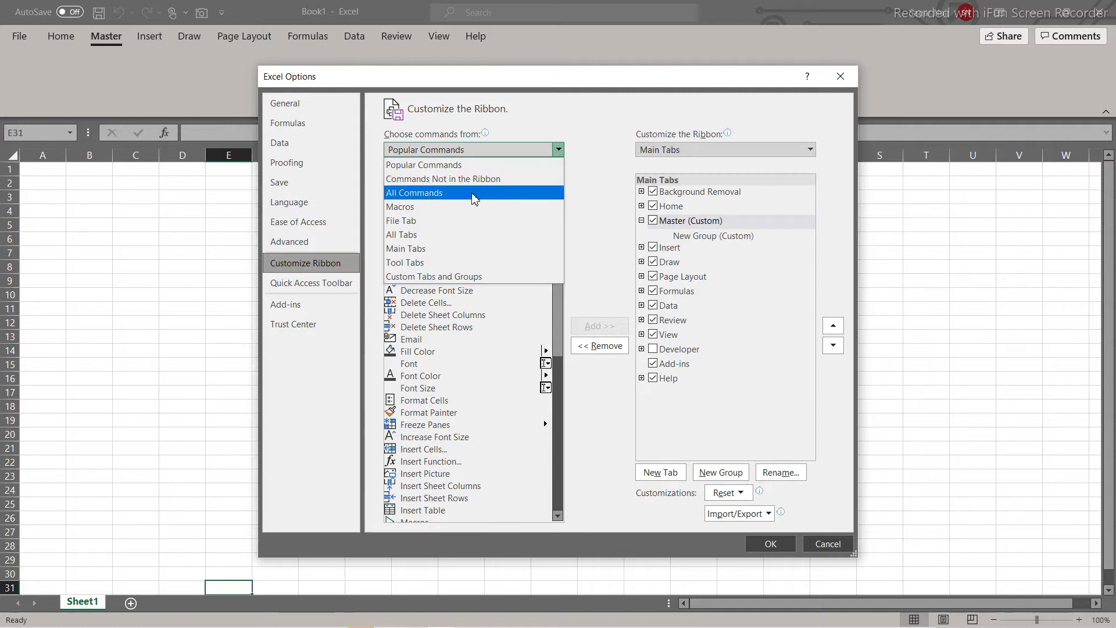
{"action": "left_click", "coordinate": [419, 193]}
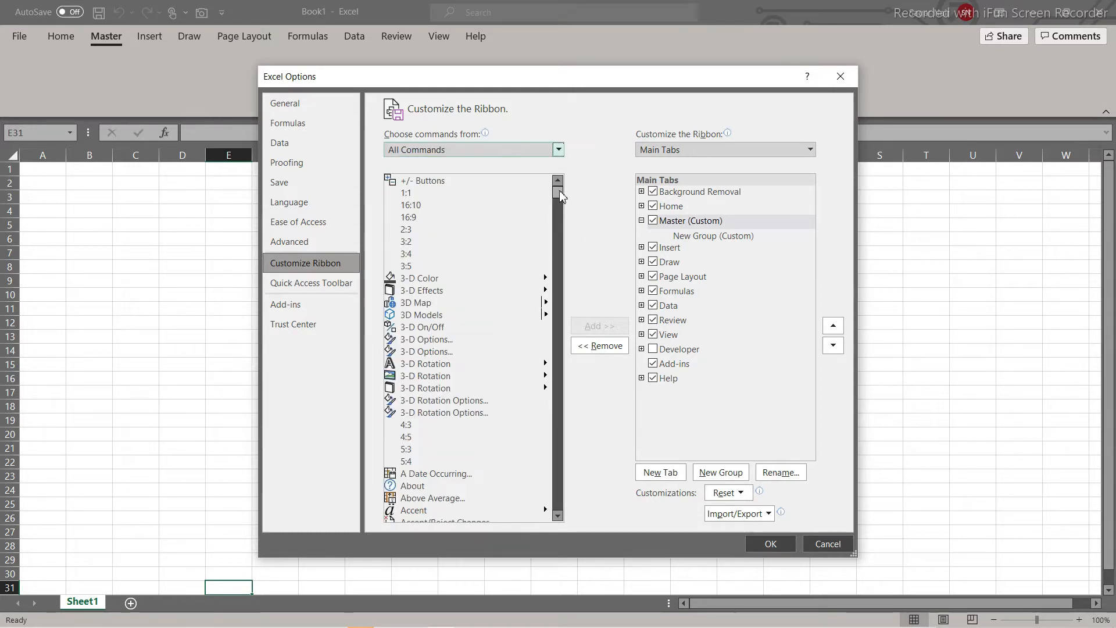
Step: Add the Camera command to the Master tab's New Group and apply the ribbon customization
{"action": "left_click_drag", "start_coordinate": [556, 193], "coordinate": [567, 225]}
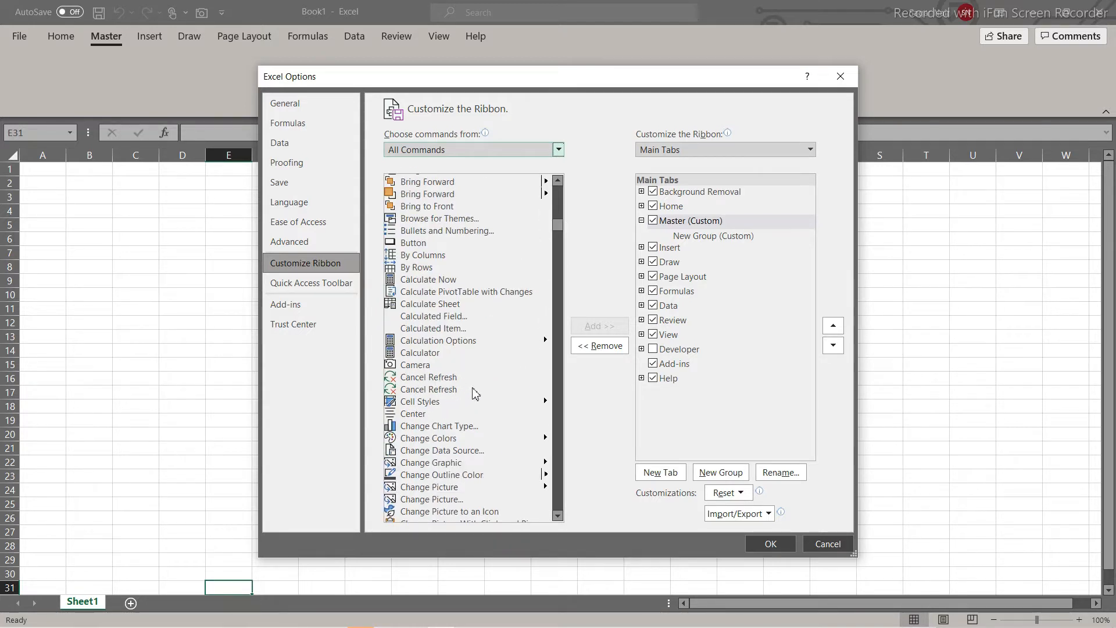
{"action": "left_click", "coordinate": [429, 365]}
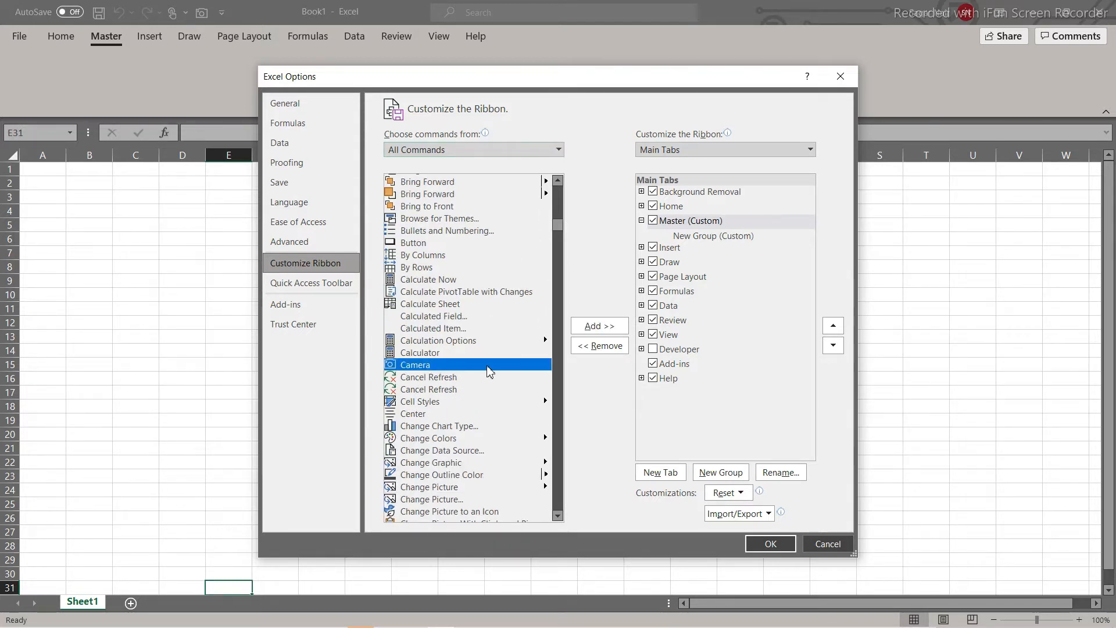
{"action": "left_click", "coordinate": [596, 326]}
{"action": "left_click", "coordinate": [578, 367]}
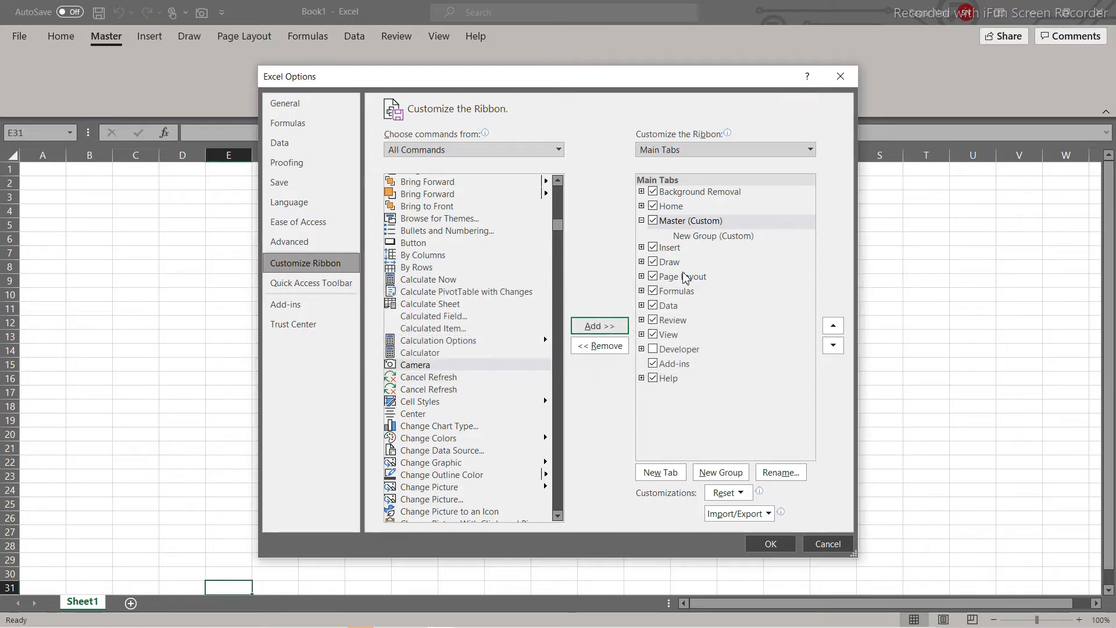
{"action": "left_click", "coordinate": [700, 241]}
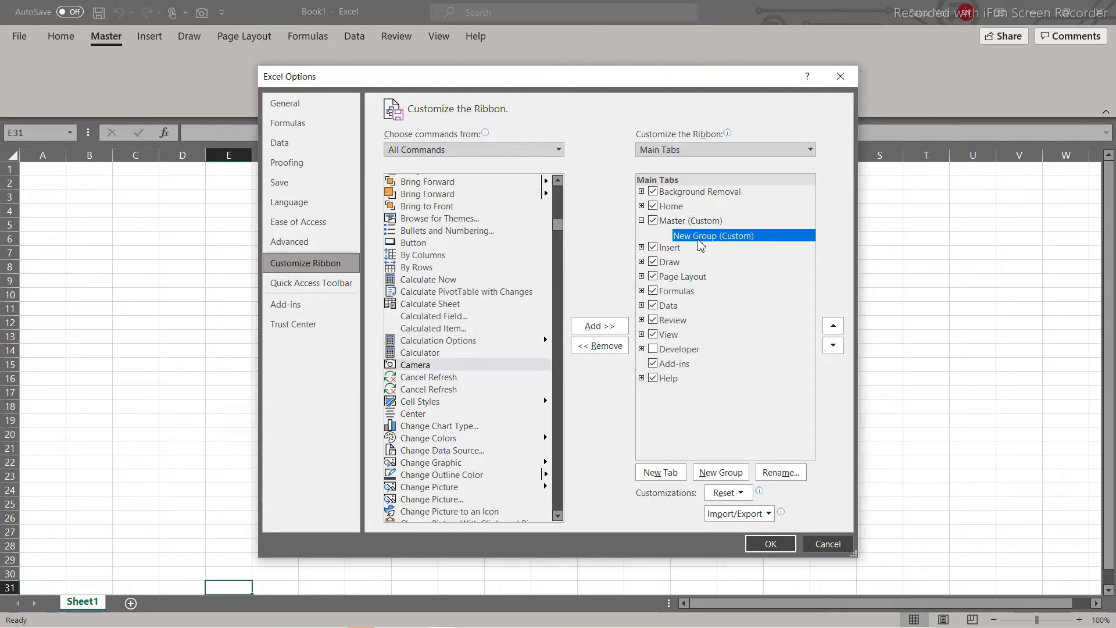
{"action": "left_click", "coordinate": [593, 326]}
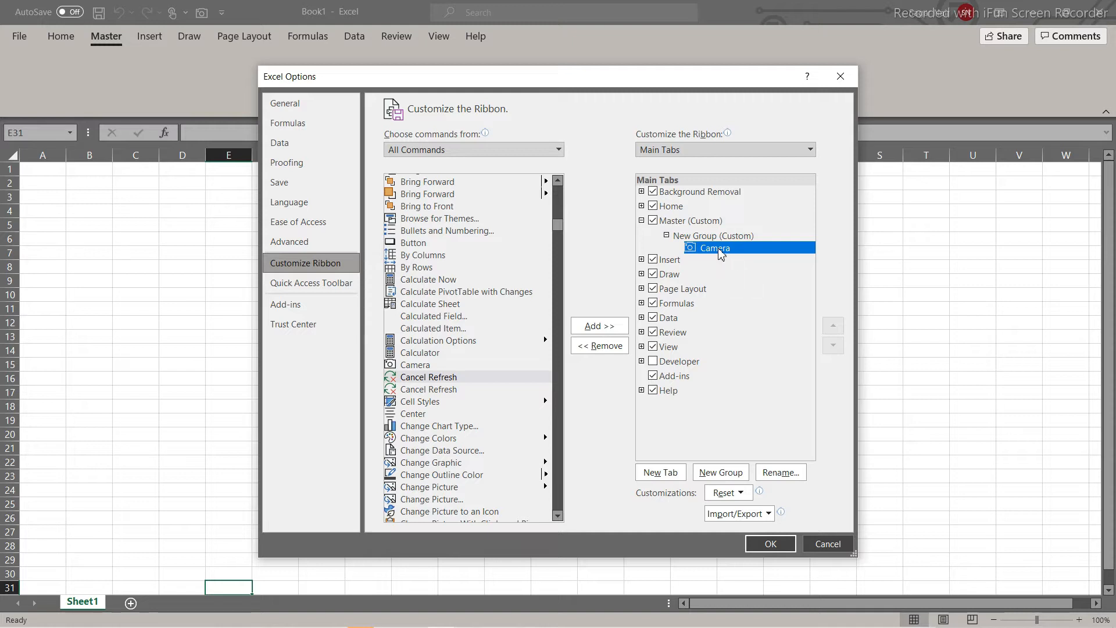
{"action": "left_click", "coordinate": [771, 544]}
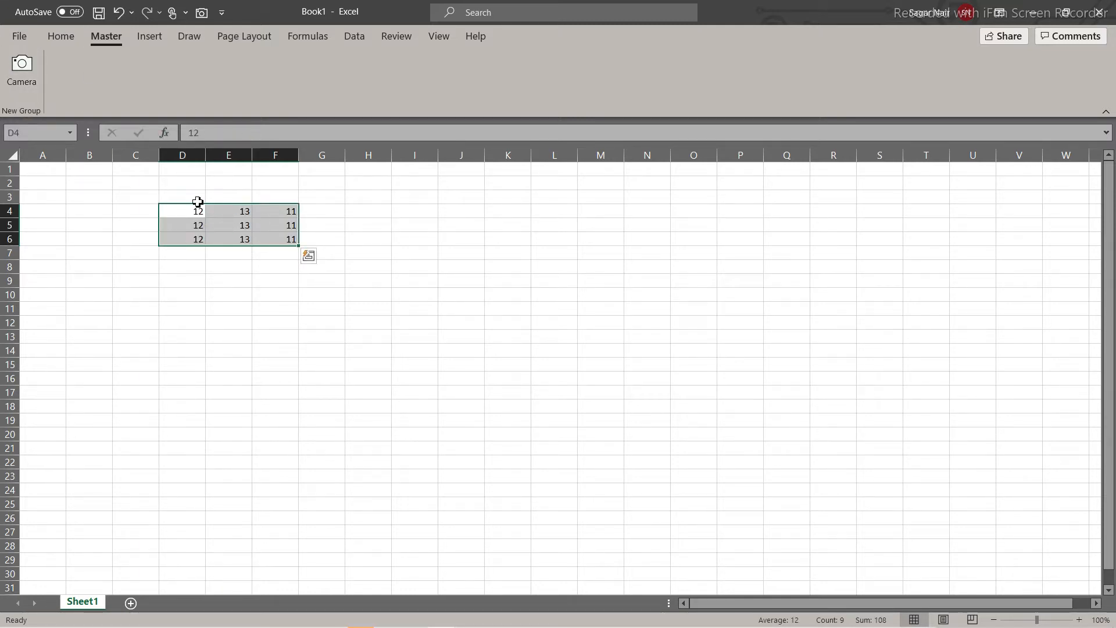
Step: Capture the range D4:F6 with the Camera tool and place its linked picture near cell L9
{"action": "left_click", "coordinate": [10, 64]}
{"action": "left_click", "coordinate": [527, 277]}
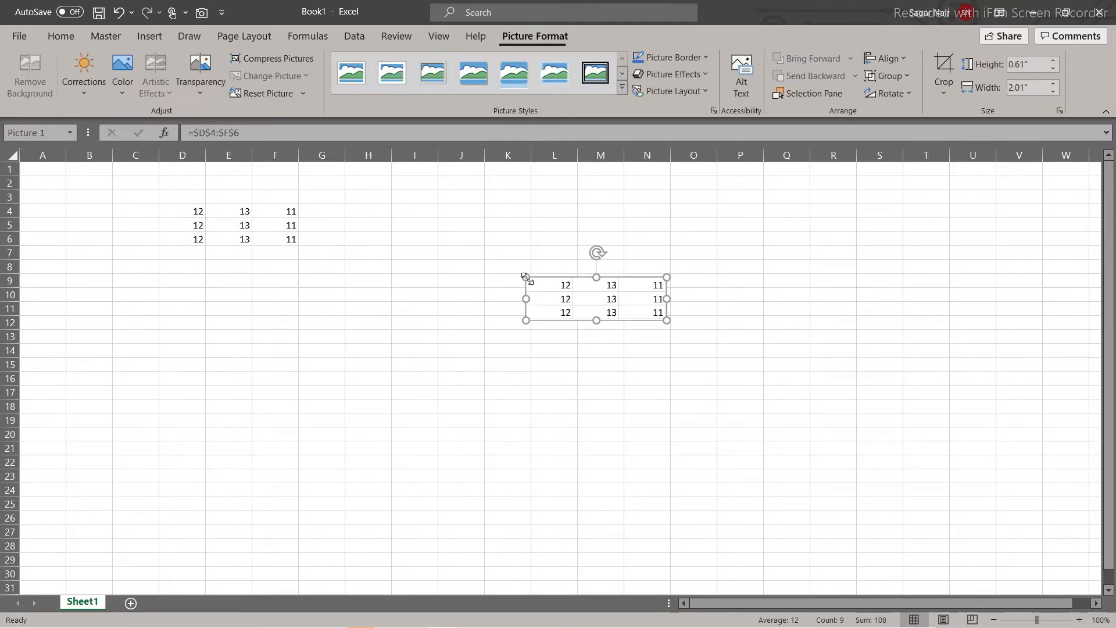
Step: Replace the contents of cell E5 with DFHDHF and cell E6 with \KJDKDD, leaving E7 empty
{"action": "left_click", "coordinate": [244, 225]}
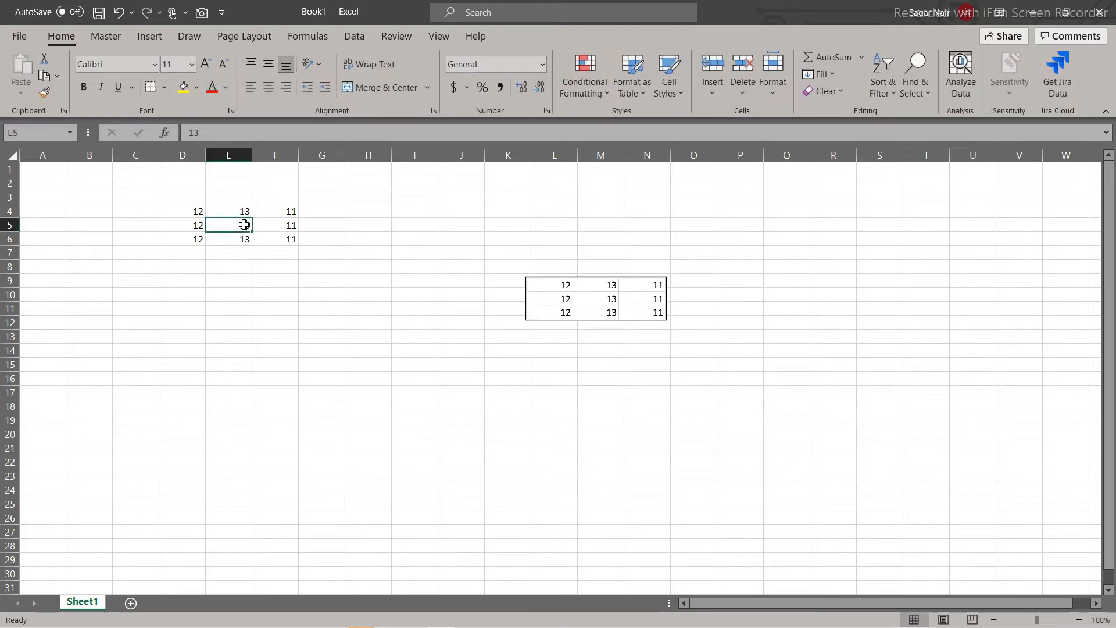
{"action": "type", "text": "DFHDHF"}
{"action": "key", "text": "Return"}
{"action": "type", "text": "\\KJDKDD"}
{"action": "key", "text": "Return"}
{"action": "type", "text": "\\"}
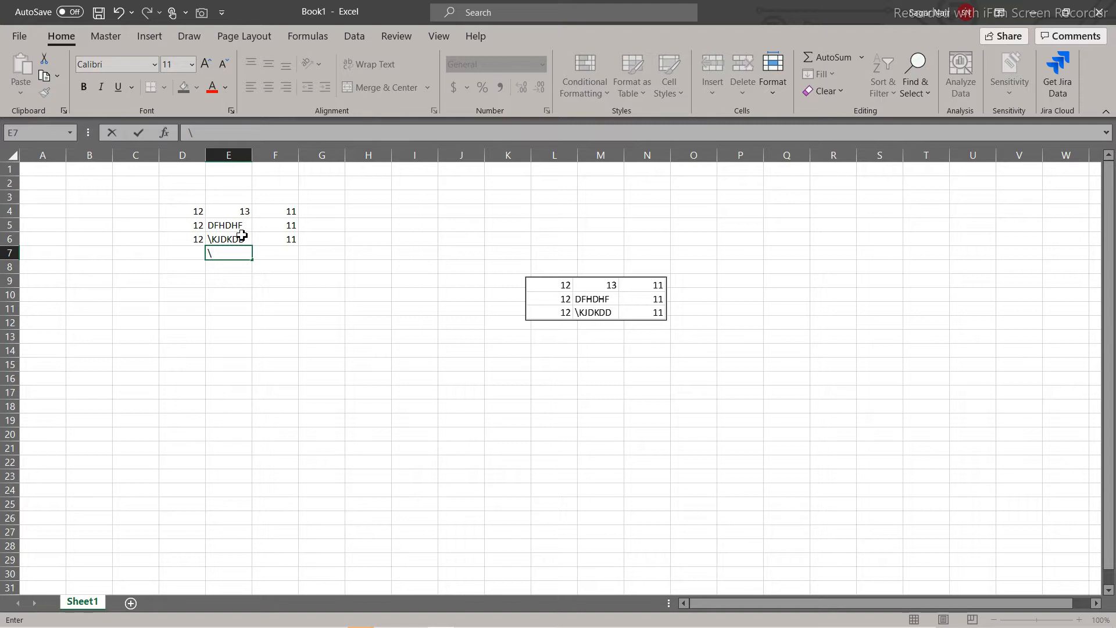
{"action": "key", "text": "BackSpace"}
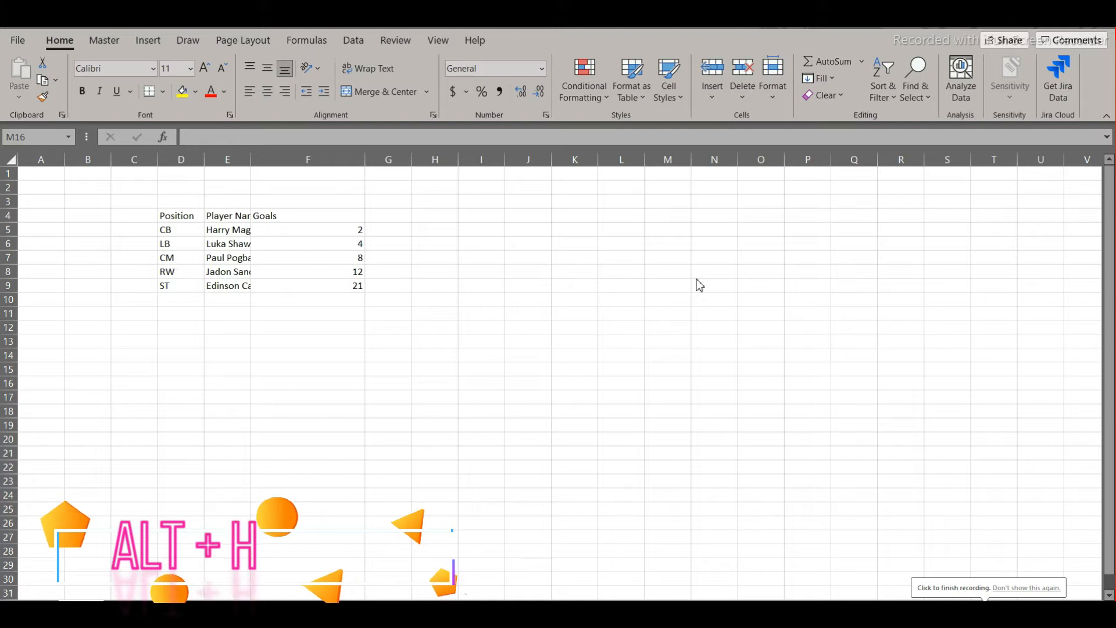
{"action": "left_click", "coordinate": [195, 217]}
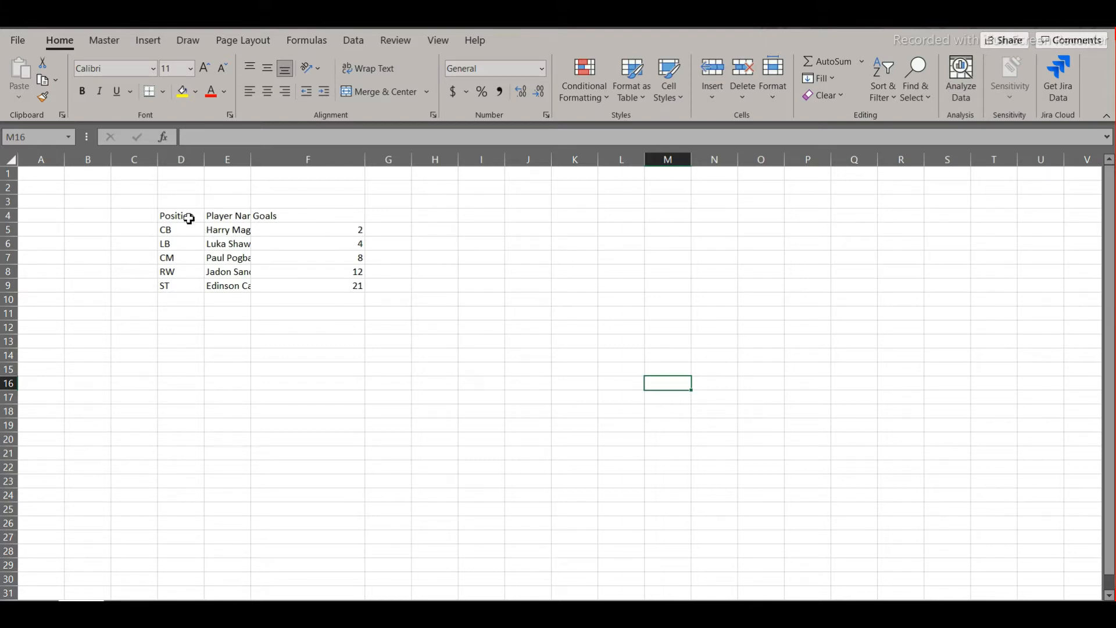
{"action": "left_click", "coordinate": [190, 218]}
{"action": "key", "text": "shift+Down"}
{"action": "key", "text": "shift+Down"}
{"action": "key", "text": "shift+Down"}
{"action": "key", "text": "shift+Down"}
{"action": "key", "text": "shift+Right"}
{"action": "key", "text": "shift+Right"}
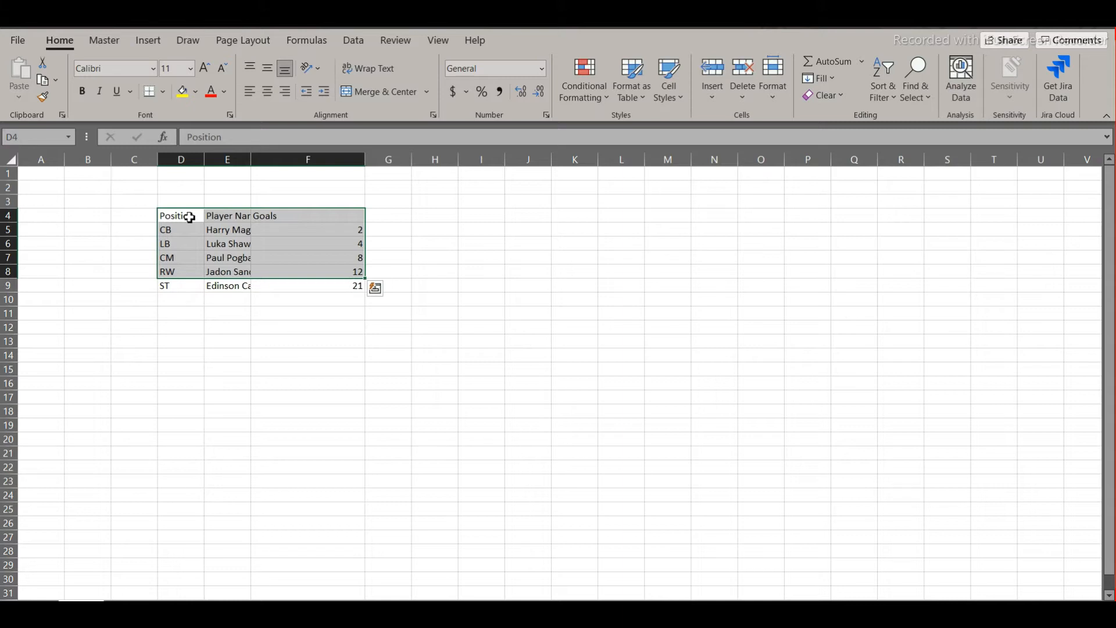
{"action": "key", "text": "shift+Down"}
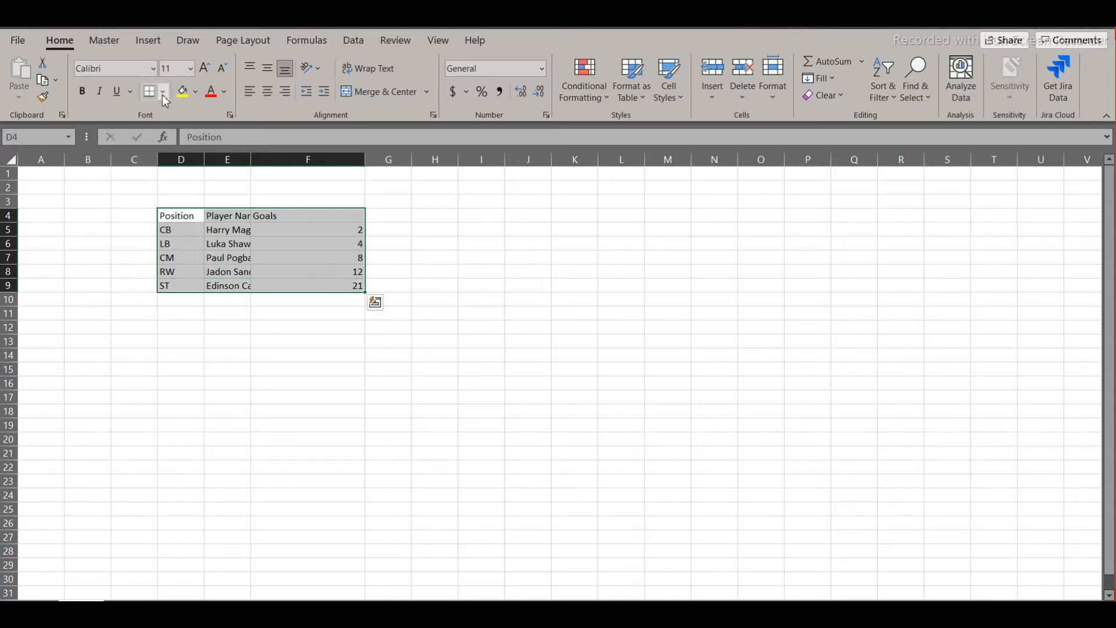
{"action": "left_click", "coordinate": [163, 95]}
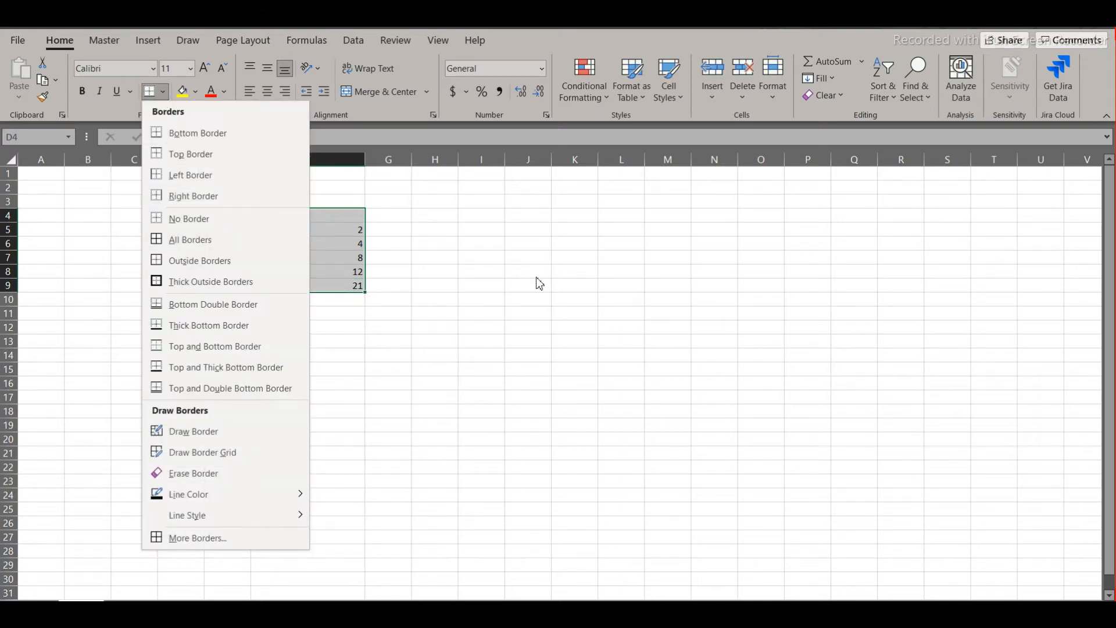
{"action": "key", "text": "Escape"}
{"action": "key", "text": "Left"}
{"action": "key", "text": "Right"}
{"action": "key", "text": "shift+Down"}
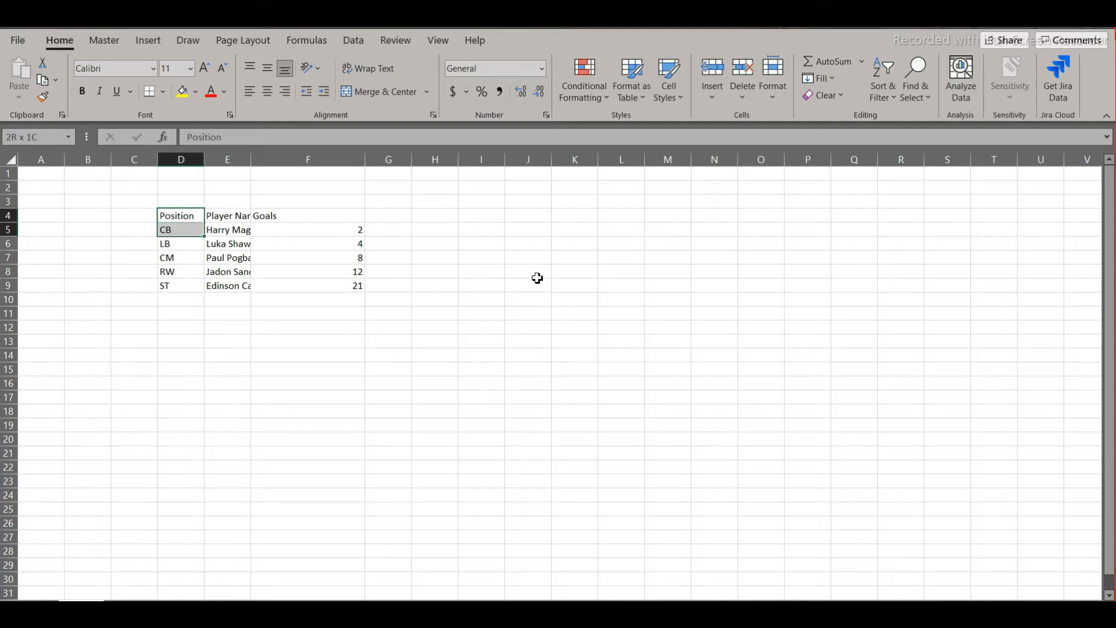
{"action": "key", "text": "XF86AudioLowerVolume"}
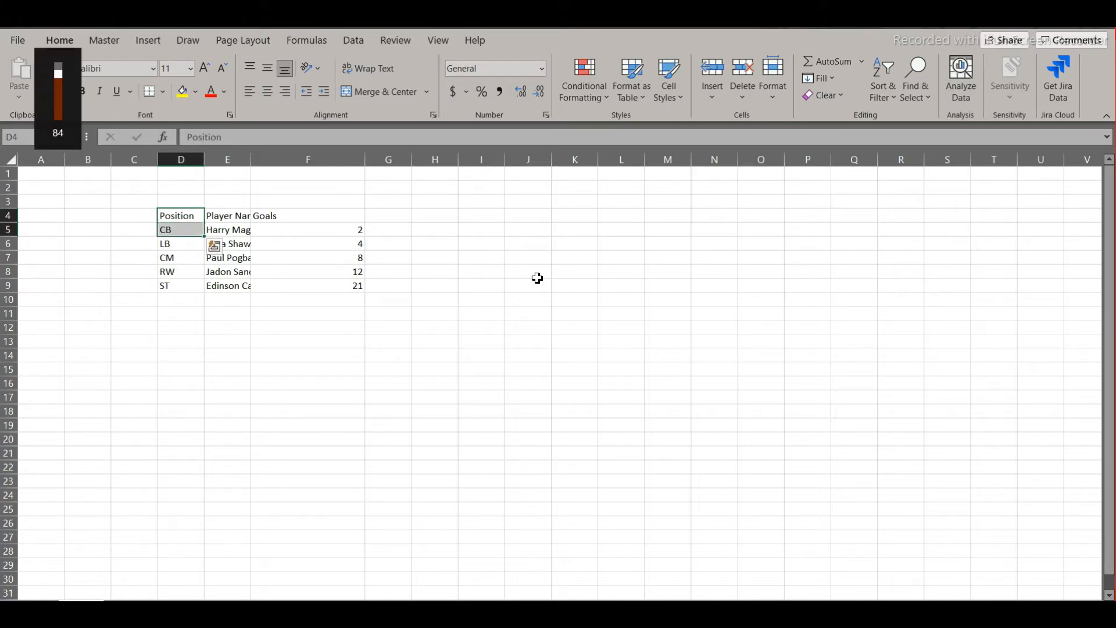
Step: Apply All Borders to the whole player table in D4:F9
{"action": "left_click", "coordinate": [186, 214]}
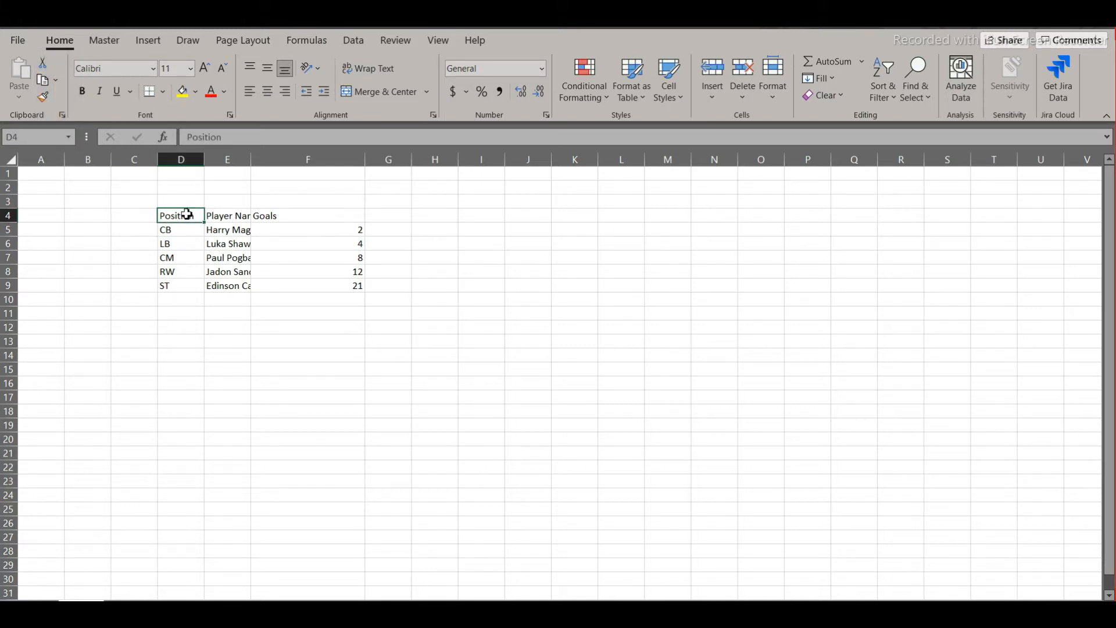
{"action": "key", "text": "ctrl+a"}
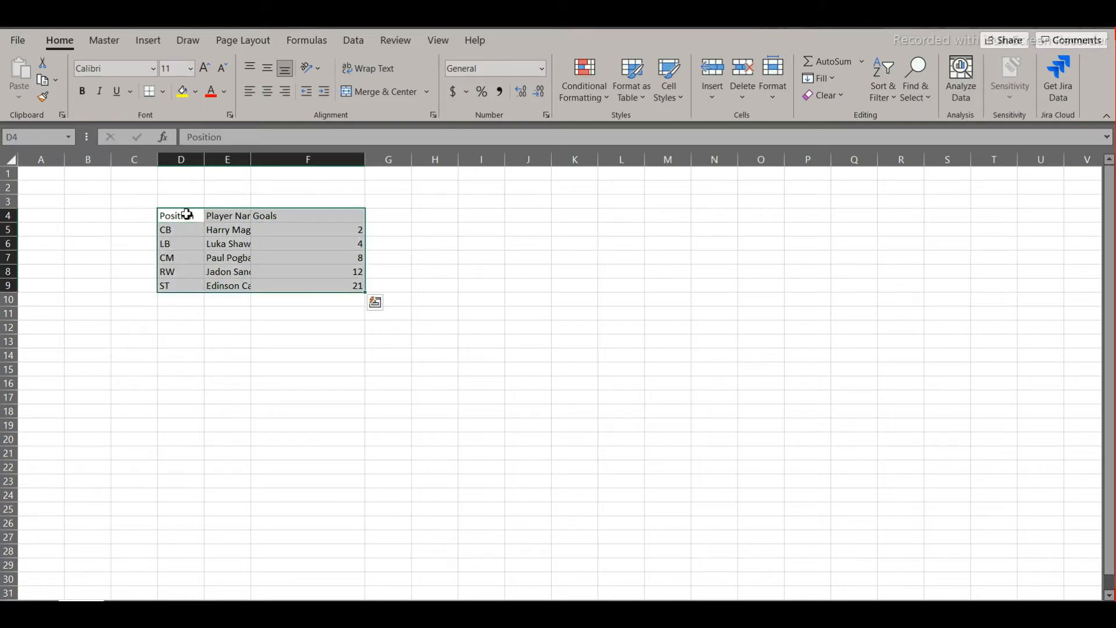
{"action": "key", "text": "alt"}
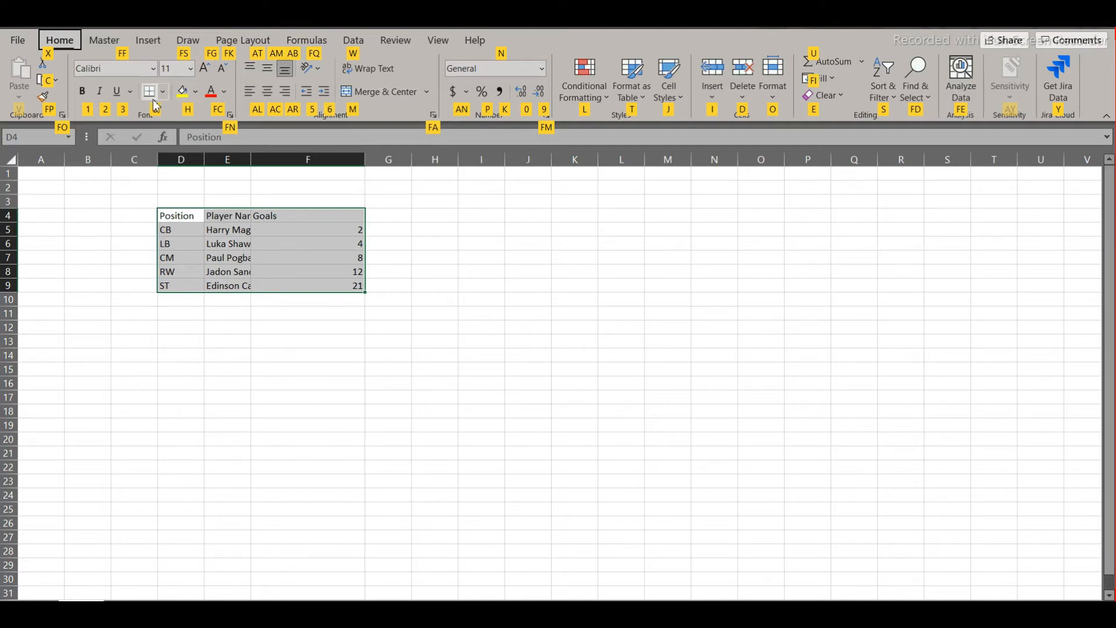
{"action": "key", "text": "b"}
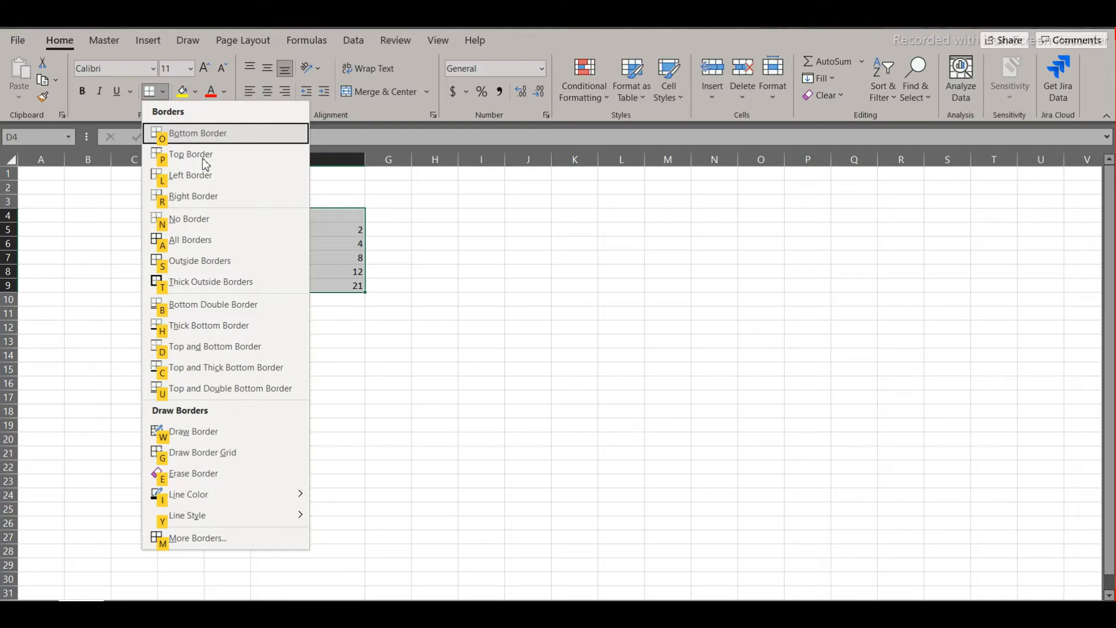
{"action": "key", "text": "a"}
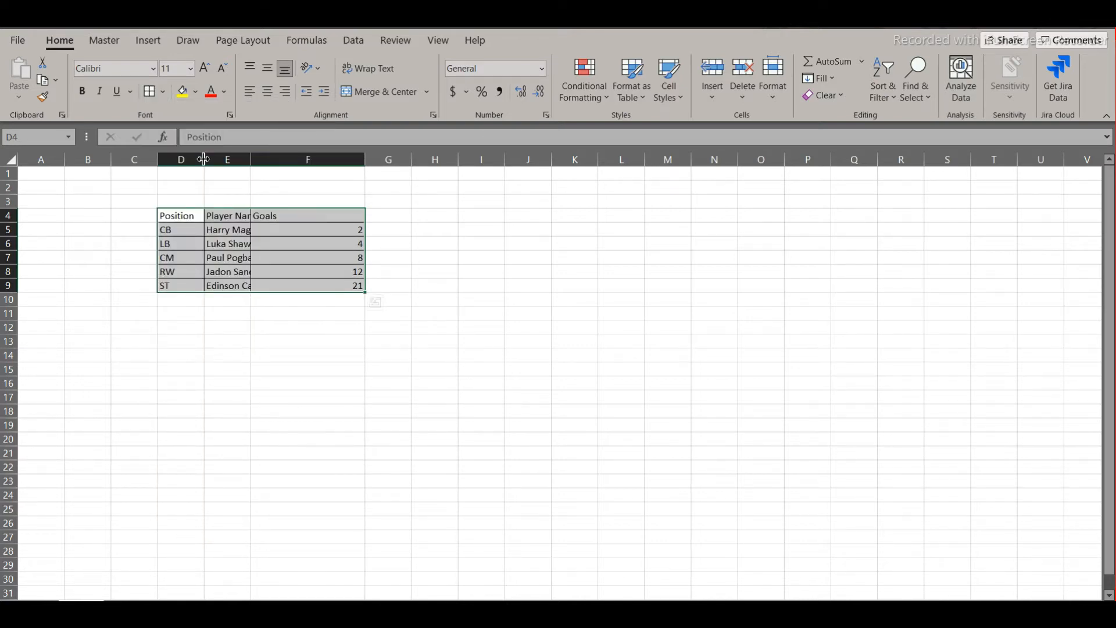
Step: AutoFit the column widths of the player table in D4:F9 to their contents
{"action": "key", "text": "alt"}
{"action": "key", "text": "h"}
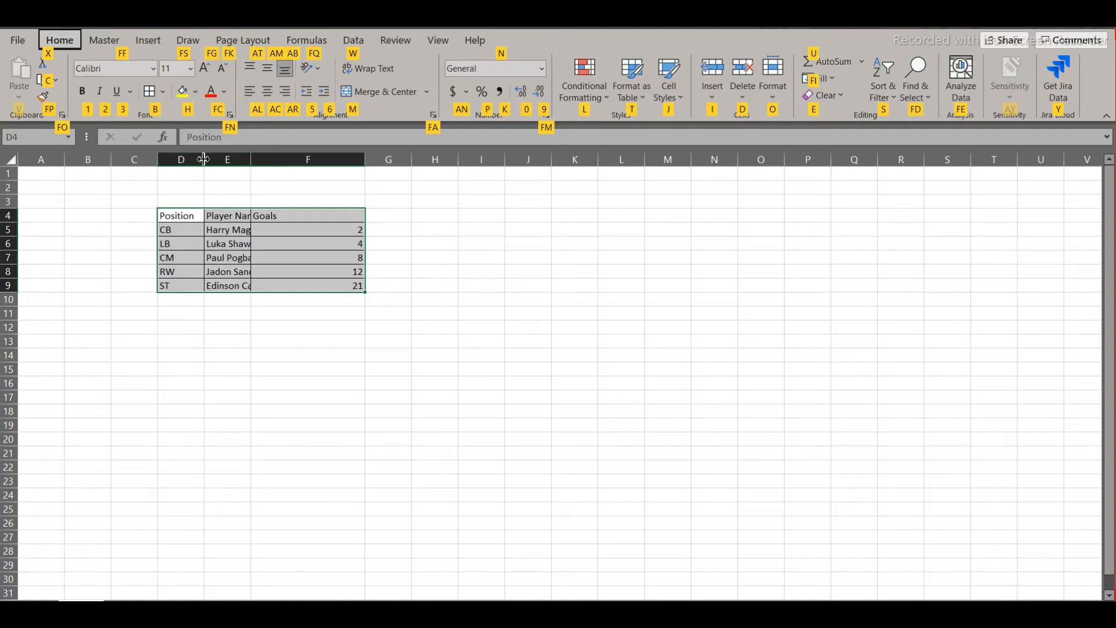
{"action": "key", "text": "o"}
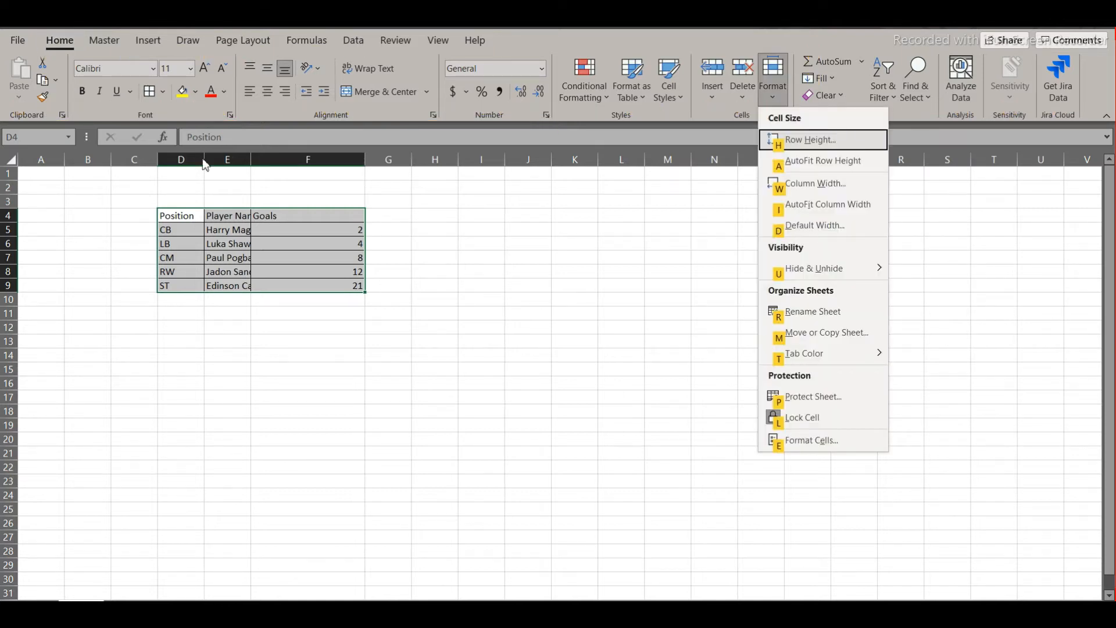
{"action": "key", "text": "i"}
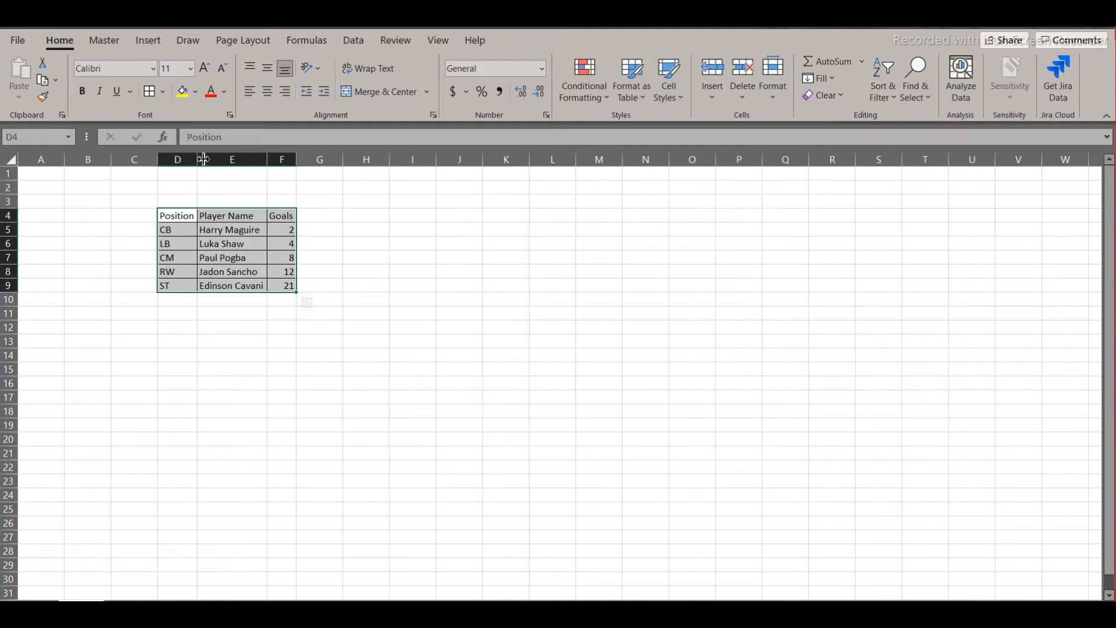
Step: Insert an AutoSum total of the Goals column in cell F10
{"action": "left_click", "coordinate": [291, 340]}
{"action": "key", "text": "Up"}
{"action": "key", "text": "Up"}
{"action": "key", "text": "Up"}
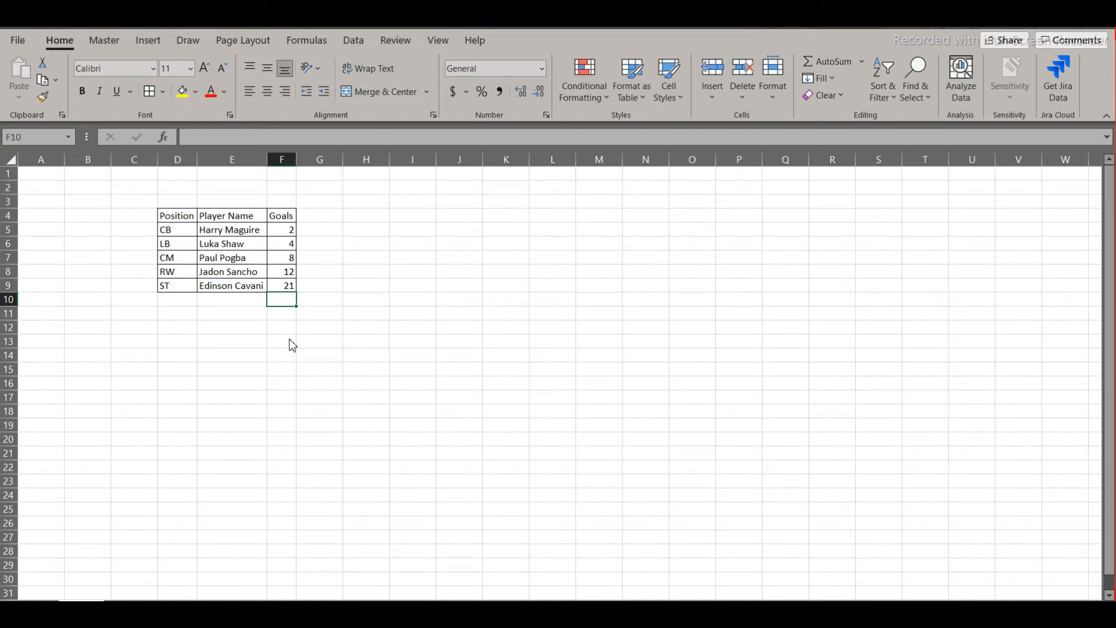
{"action": "key", "text": "alt+h"}
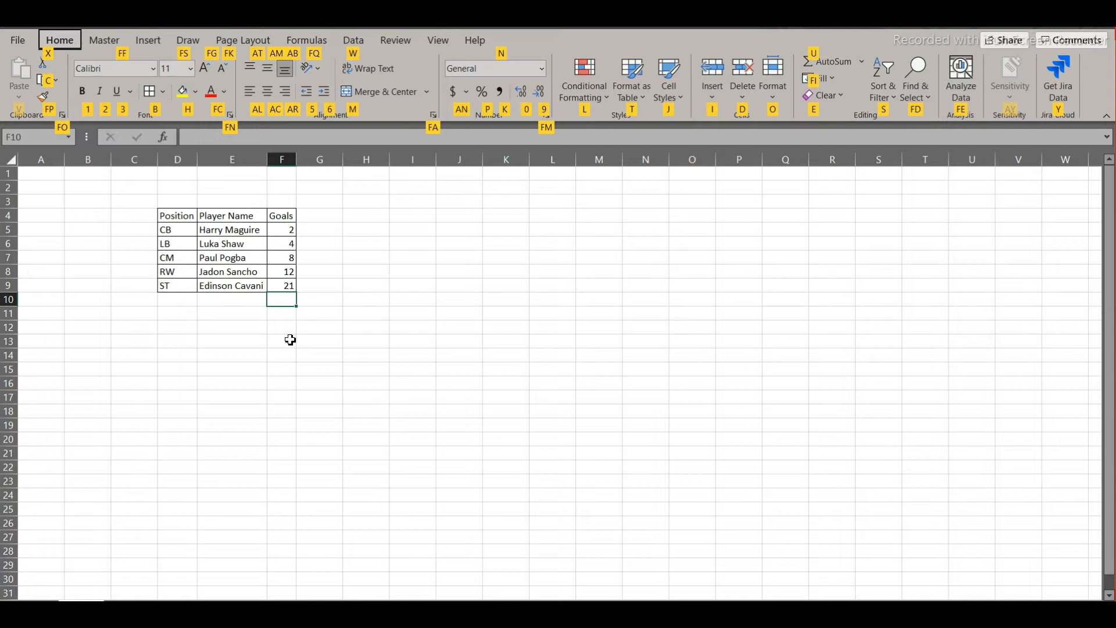
{"action": "key", "text": "u"}
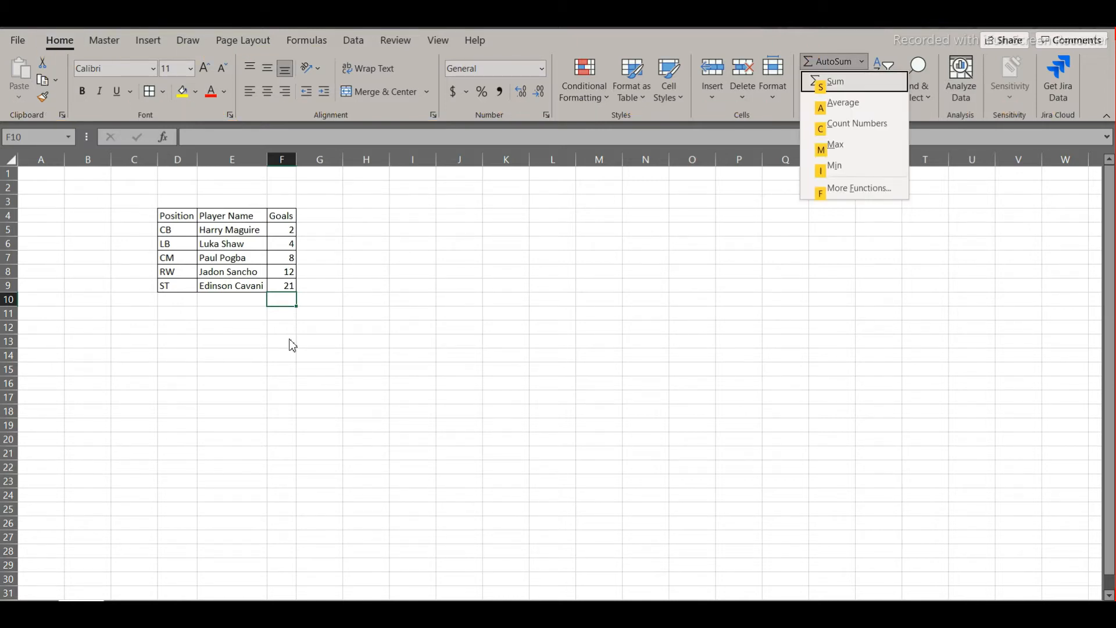
{"action": "key", "text": "s"}
{"action": "key", "text": "Return"}
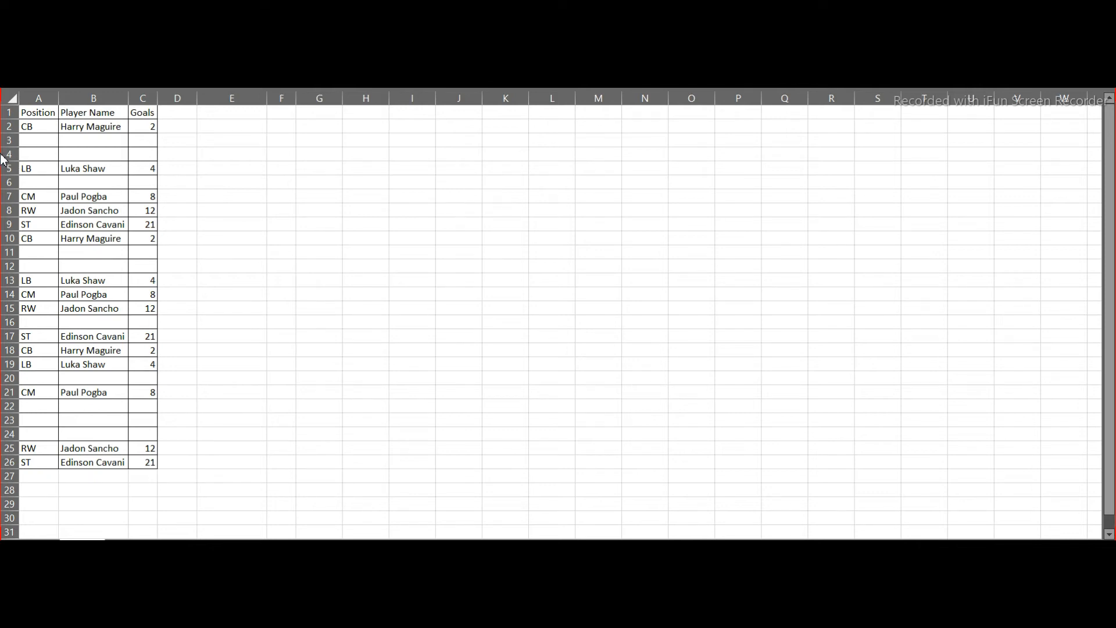
Step: Delete the blank row 11 from the player list
{"action": "left_click", "coordinate": [7, 252]}
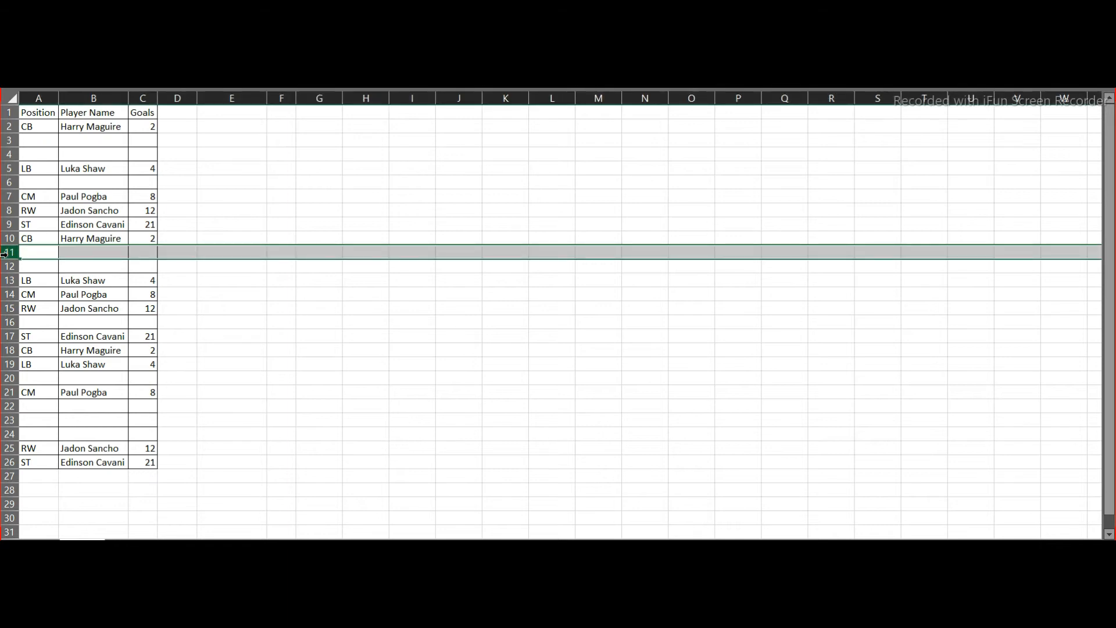
{"action": "right_click", "coordinate": [5, 254]}
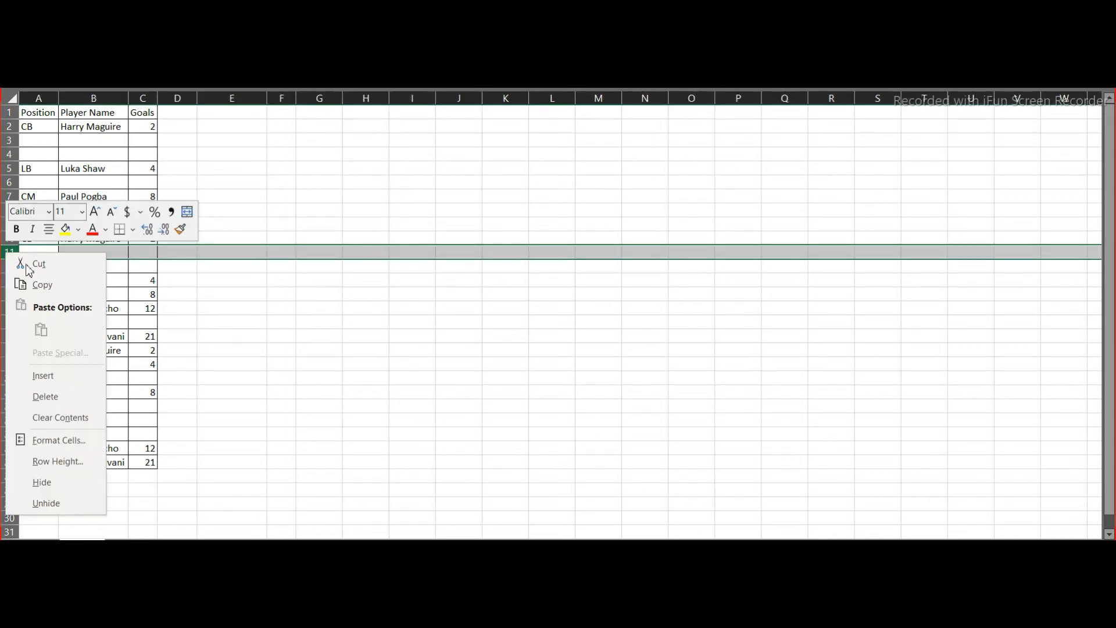
{"action": "left_click", "coordinate": [68, 401]}
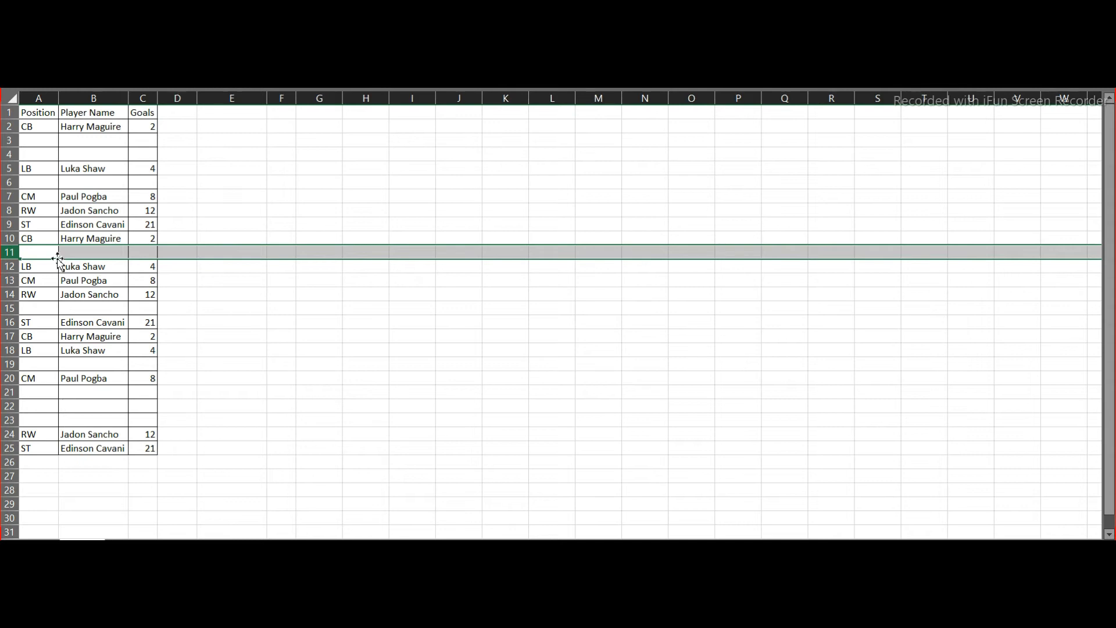
Step: Select all blank cells in A1:C25 with Go To Special and delete their entire rows
{"action": "left_click", "coordinate": [52, 111]}
{"action": "key", "text": "shift+Down"}
{"action": "key", "text": "shift+Down"}
{"action": "key", "text": "shift+Down"}
{"action": "key", "text": "shift+Down"}
{"action": "key", "text": "shift+Down"}
{"action": "key", "text": "shift+Down"}
{"action": "key", "text": "shift+Down"}
{"action": "key", "text": "shift+Down"}
{"action": "key", "text": "shift+Down"}
{"action": "key", "text": "shift+Down"}
{"action": "key", "text": "shift+Down"}
{"action": "key", "text": "shift+Down"}
{"action": "key", "text": "shift+Down"}
{"action": "key", "text": "shift+Down"}
{"action": "key", "text": "shift+Down"}
{"action": "key", "text": "shift+Down"}
{"action": "key", "text": "shift+Down"}
{"action": "key", "text": "shift+Down"}
{"action": "key", "text": "shift+Down"}
{"action": "key", "text": "shift+Down"}
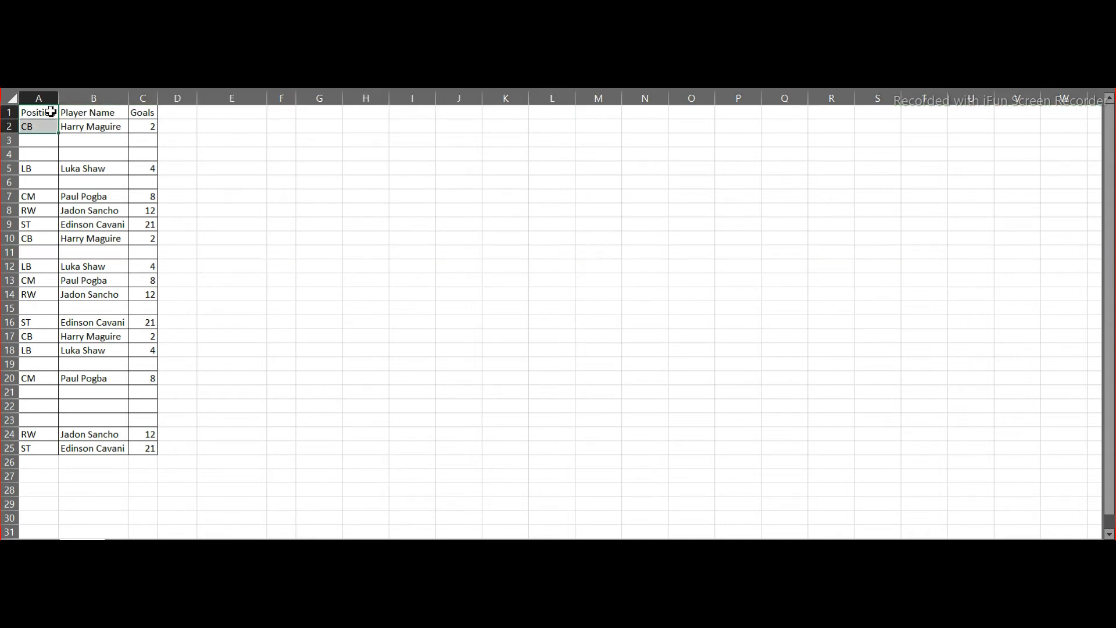
{"action": "key", "text": "shift+Right"}
{"action": "key", "text": "shift+Right"}
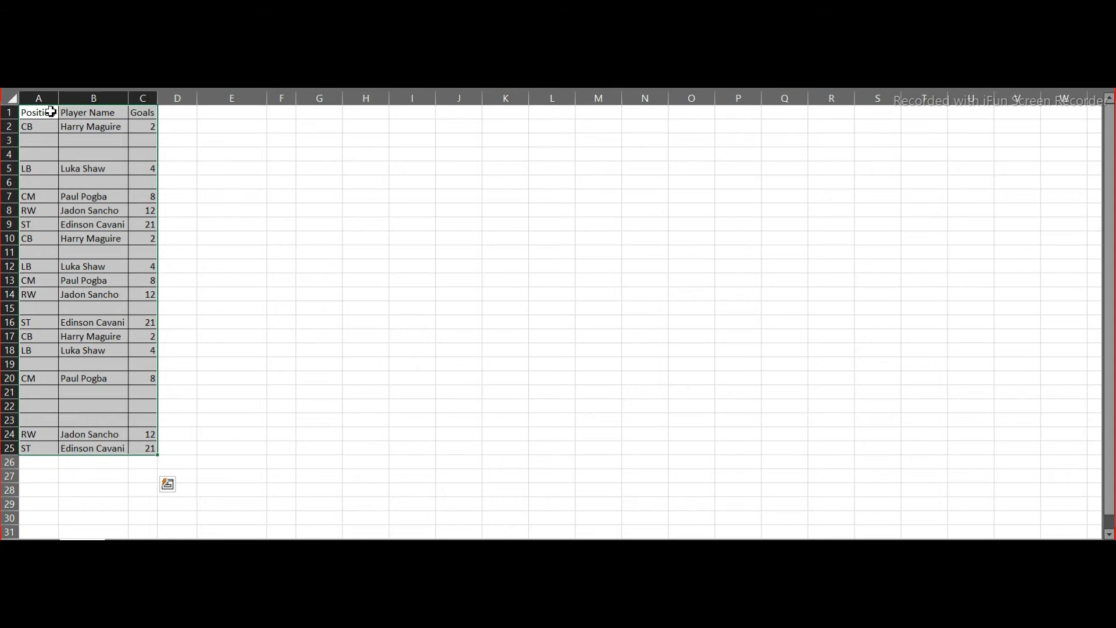
{"action": "key", "text": "ctrl+g"}
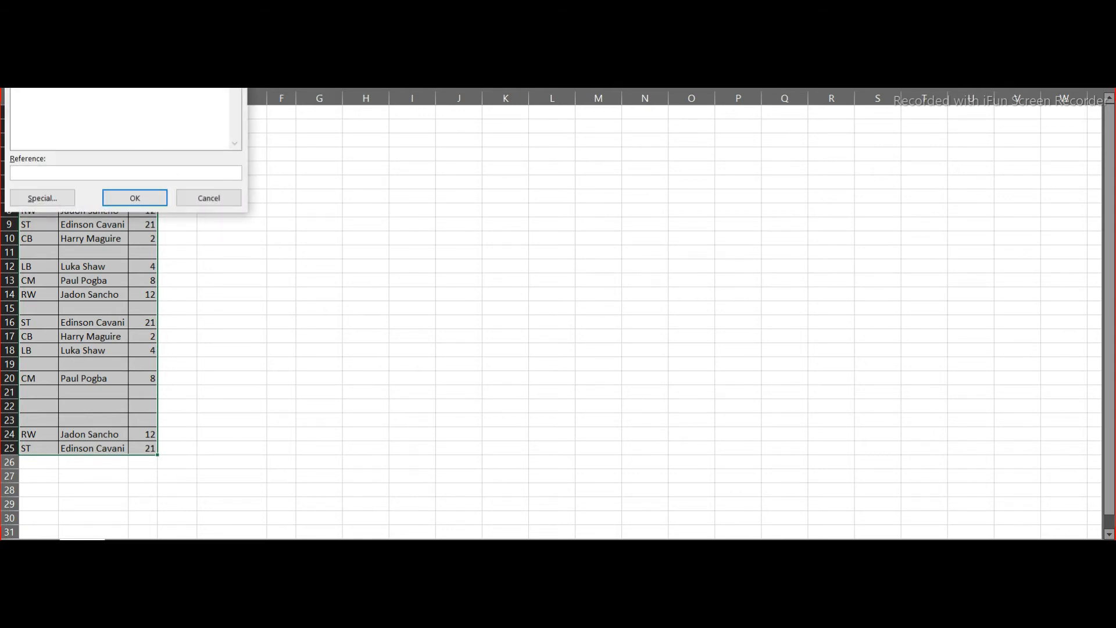
{"action": "left_click", "coordinate": [36, 196]}
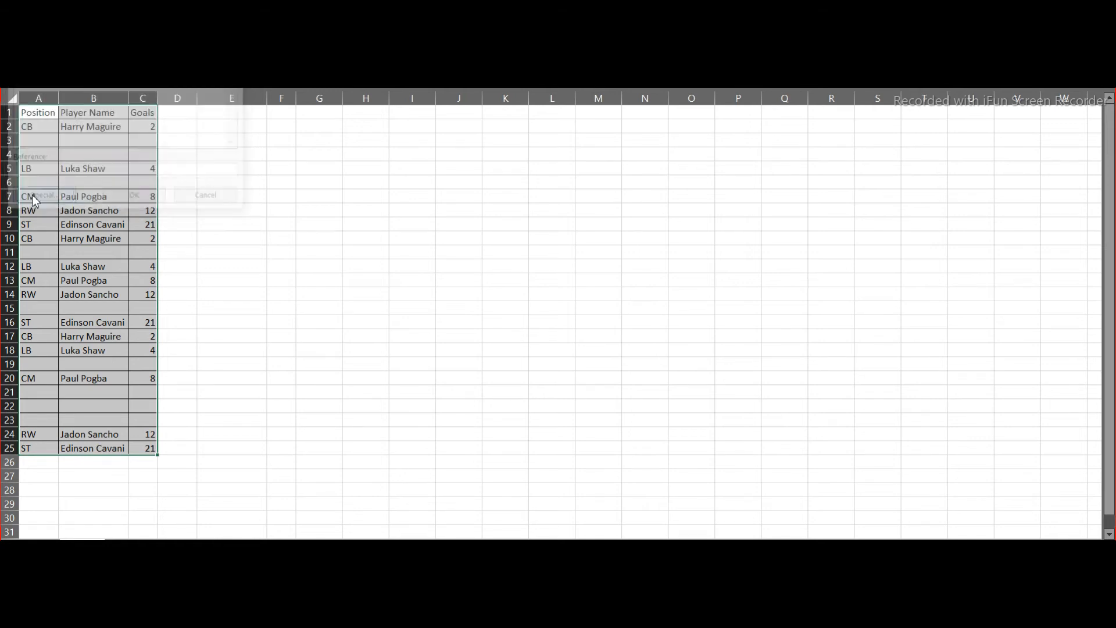
{"action": "left_click", "coordinate": [121, 222]}
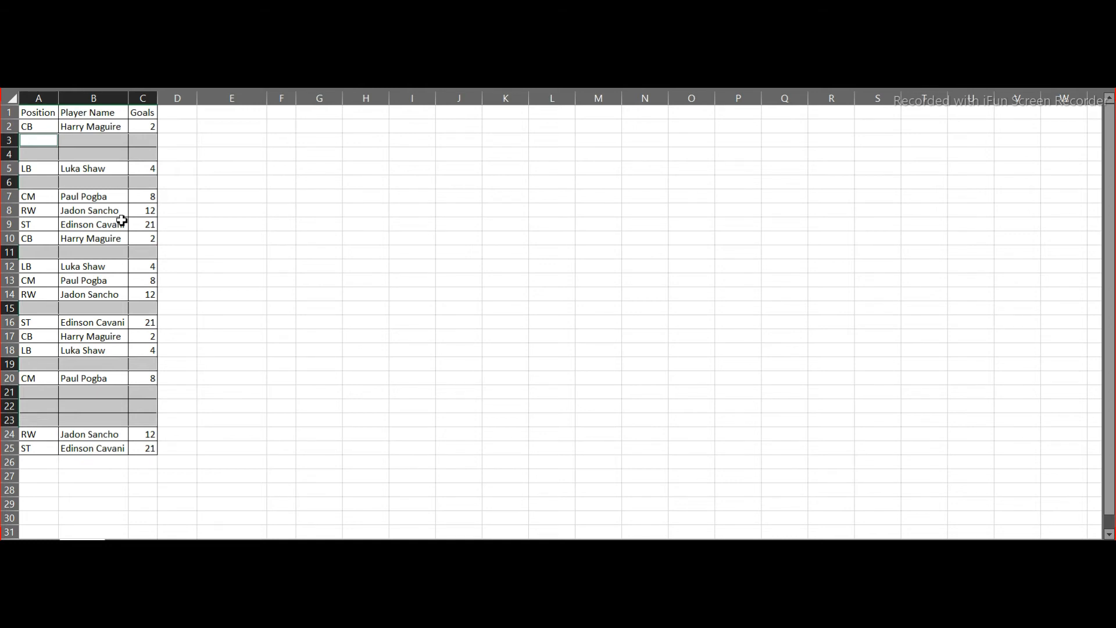
{"action": "key", "text": "ctrl+minus"}
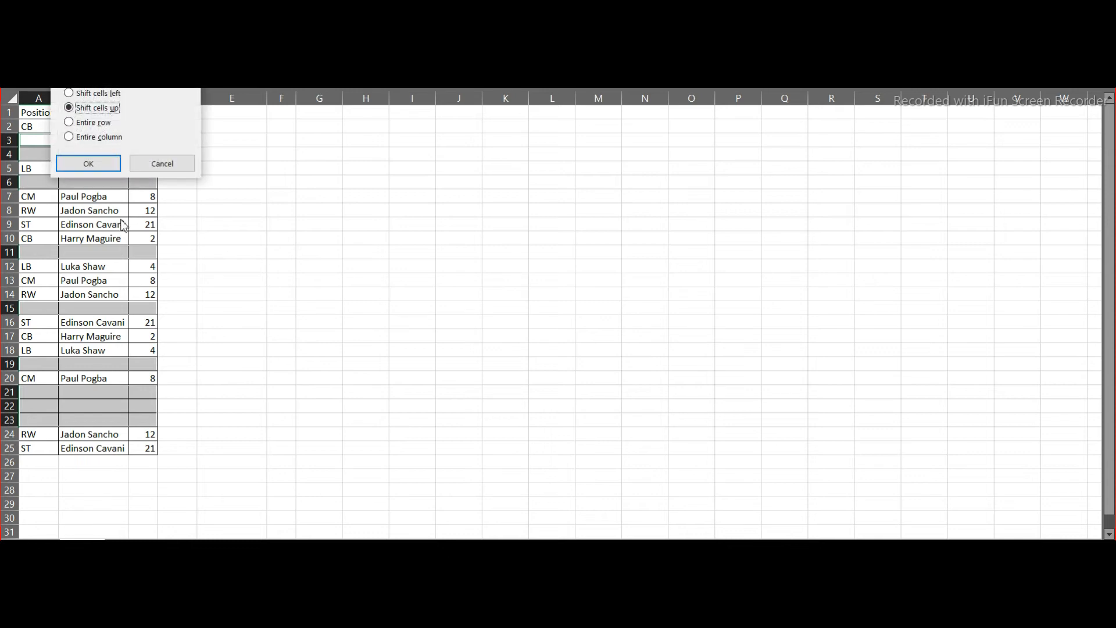
{"action": "left_click", "coordinate": [101, 129]}
{"action": "left_click", "coordinate": [98, 162]}
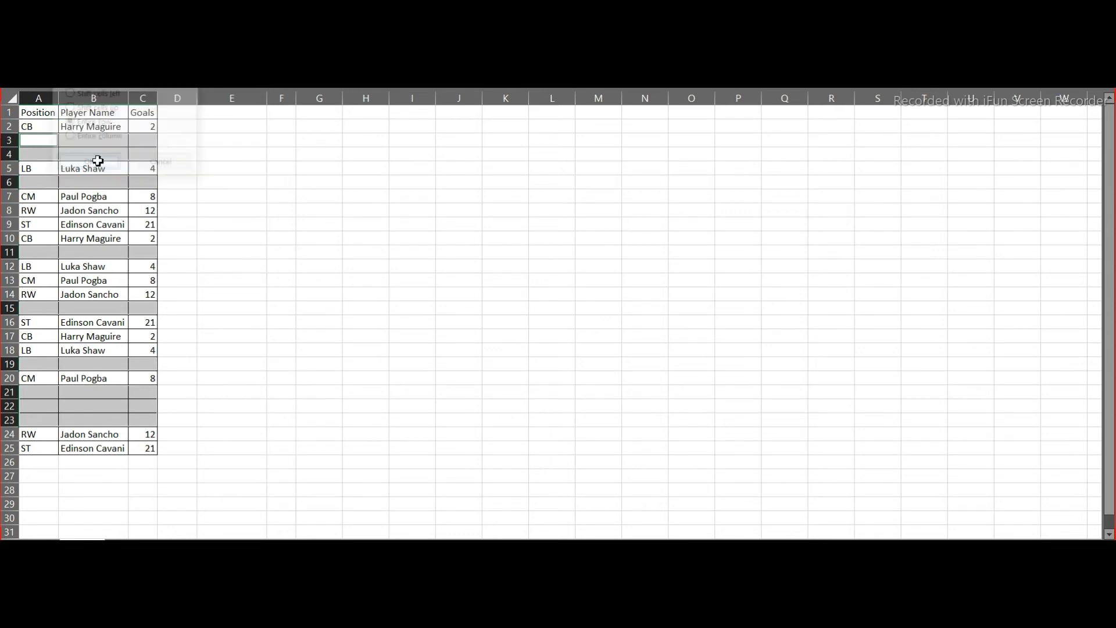
{"action": "left_click", "coordinate": [97, 228]}
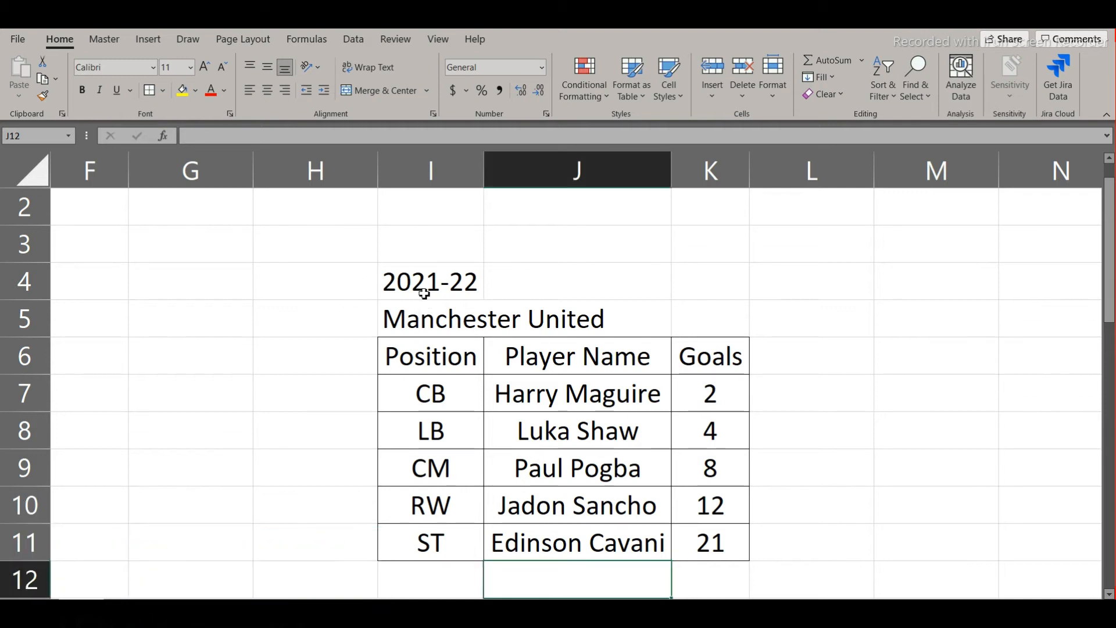
Step: Centre the Manchester United title over I5:K5 with the Center Across Selection horizontal alignment, without merging cells
{"action": "key", "text": "Up"}
{"action": "key", "text": "Up"}
{"action": "key", "text": "Up"}
{"action": "key", "text": "Up"}
{"action": "key", "text": "Up"}
{"action": "key", "text": "Up"}
{"action": "key", "text": "Up"}
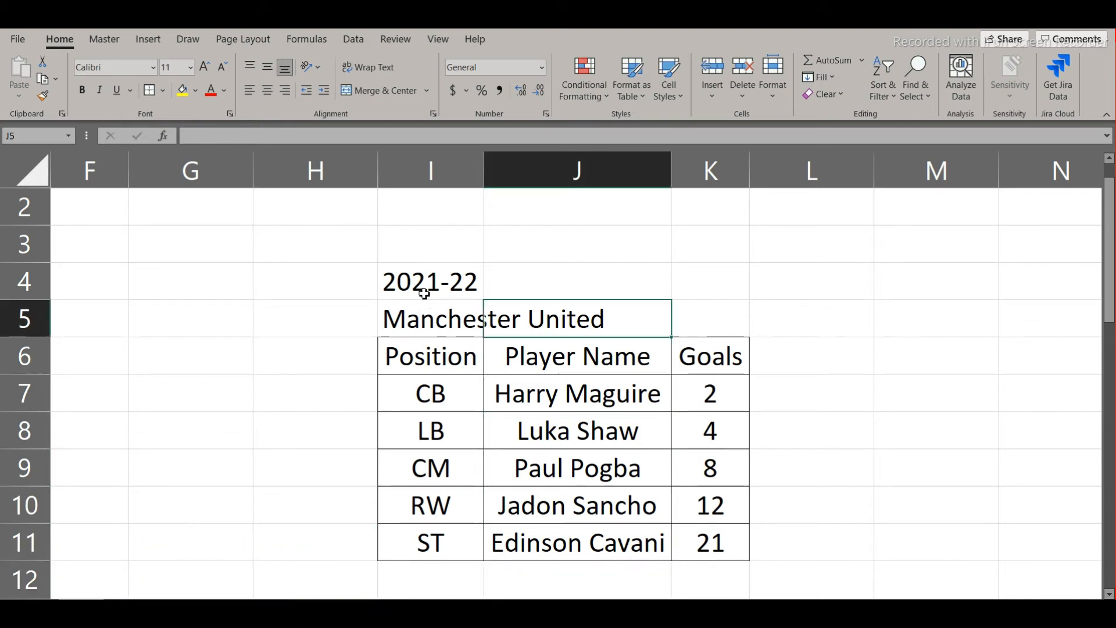
{"action": "key", "text": "Left"}
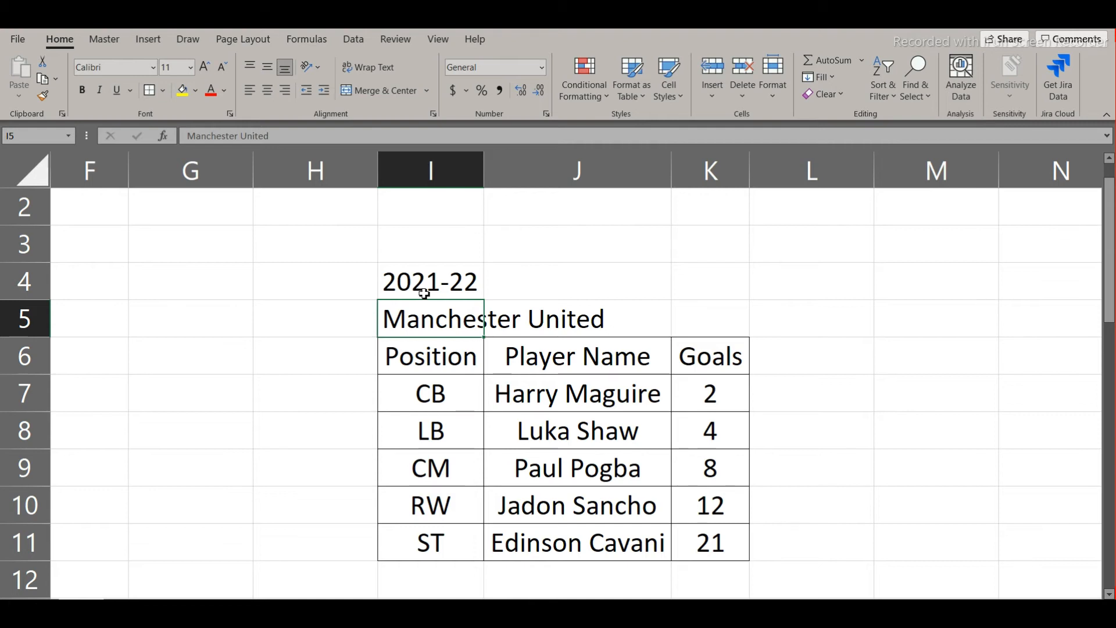
{"action": "key", "text": "shift+Right"}
{"action": "key", "text": "shift+Right"}
{"action": "key", "text": "shift+Left"}
{"action": "key", "text": "shift+Left"}
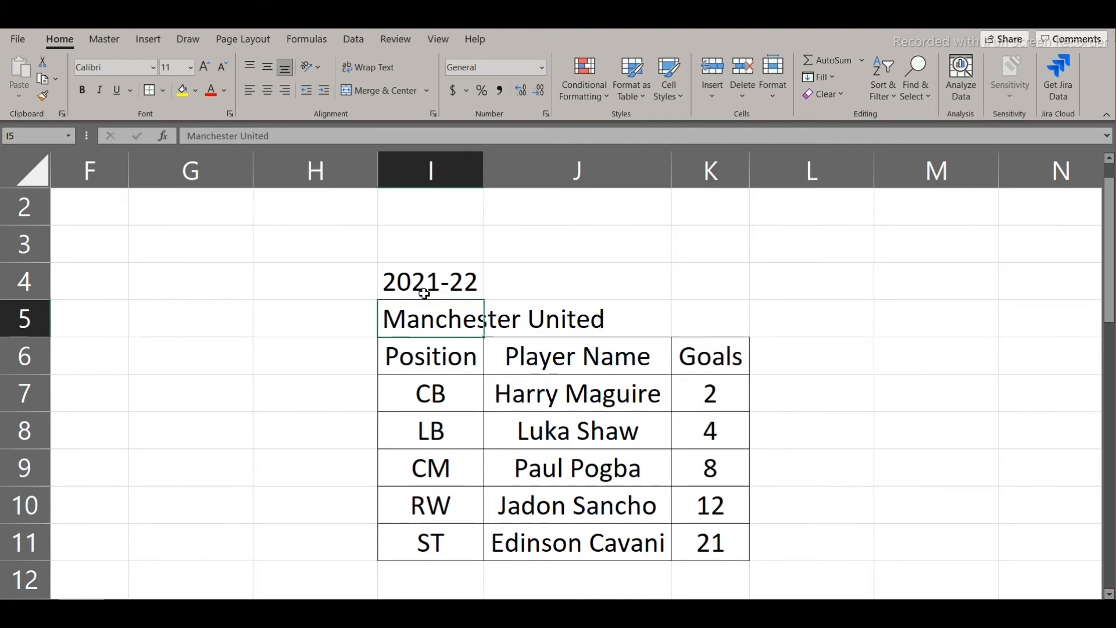
{"action": "key", "text": "shift+Right"}
{"action": "key", "text": "shift+Right"}
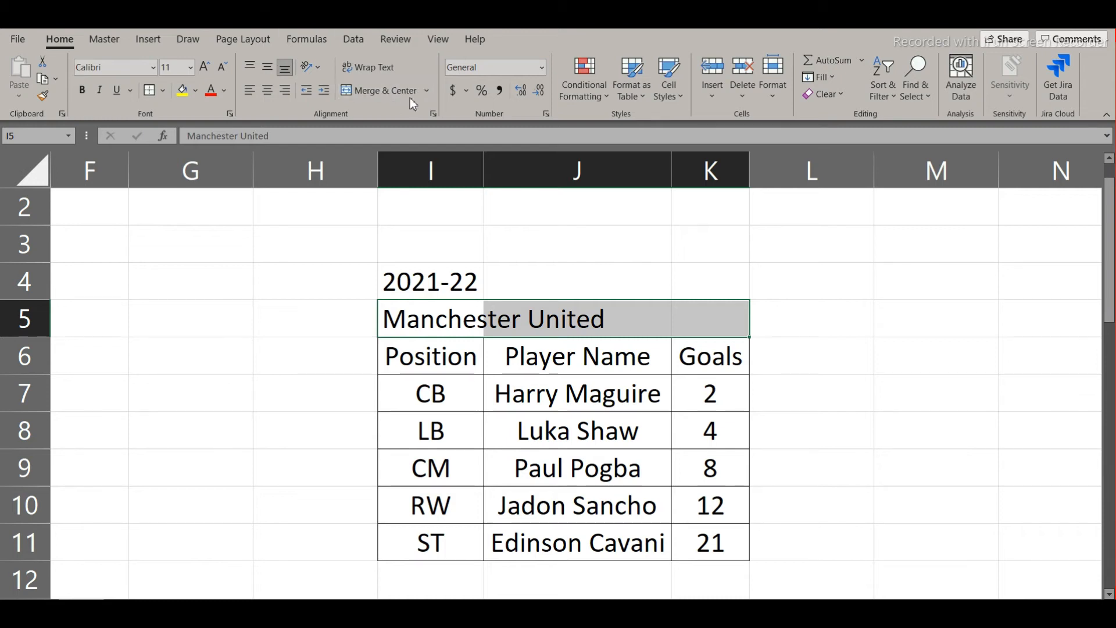
{"action": "left_click", "coordinate": [430, 115]}
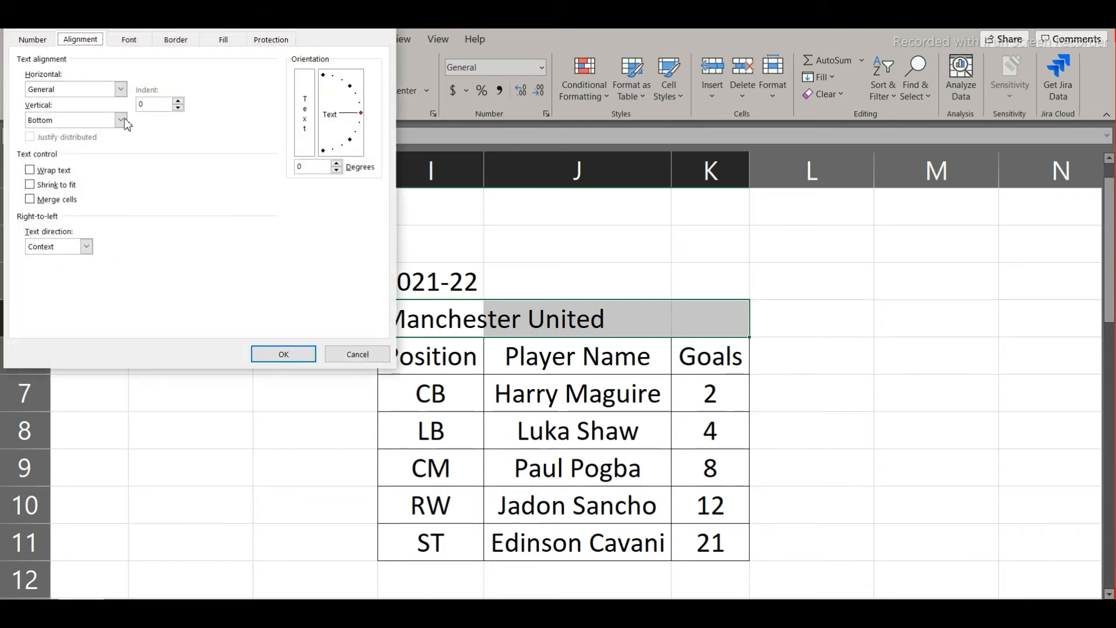
{"action": "left_click", "coordinate": [121, 89]}
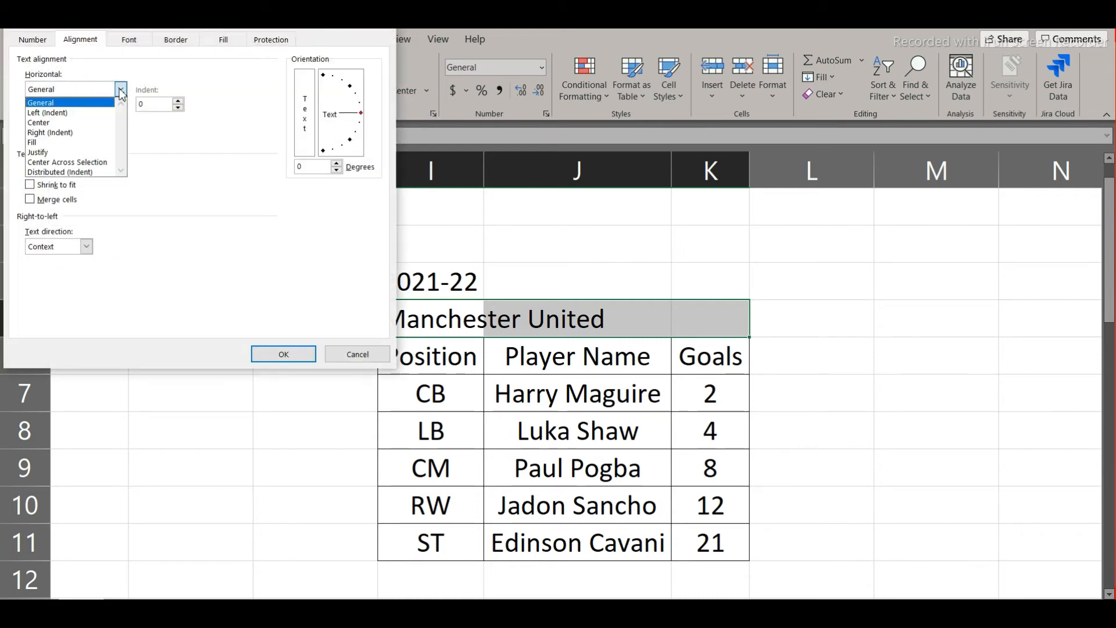
{"action": "left_click", "coordinate": [87, 160]}
{"action": "left_click", "coordinate": [283, 354]}
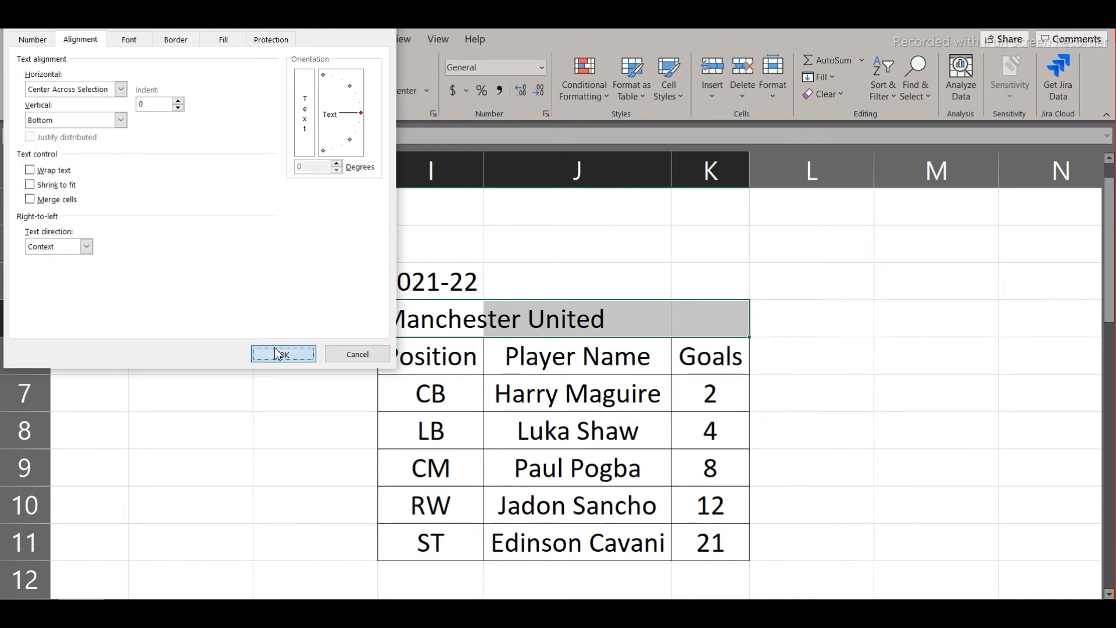
Step: Examine whether the cells under the centred Manchester United title in row 5 are still individually selectable
{"action": "left_click", "coordinate": [880, 417]}
{"action": "key", "text": "Left"}
{"action": "key", "text": "Left"}
{"action": "key", "text": "Left"}
{"action": "key", "text": "Up"}
{"action": "key", "text": "Up"}
{"action": "key", "text": "Up"}
{"action": "key", "text": "Left"}
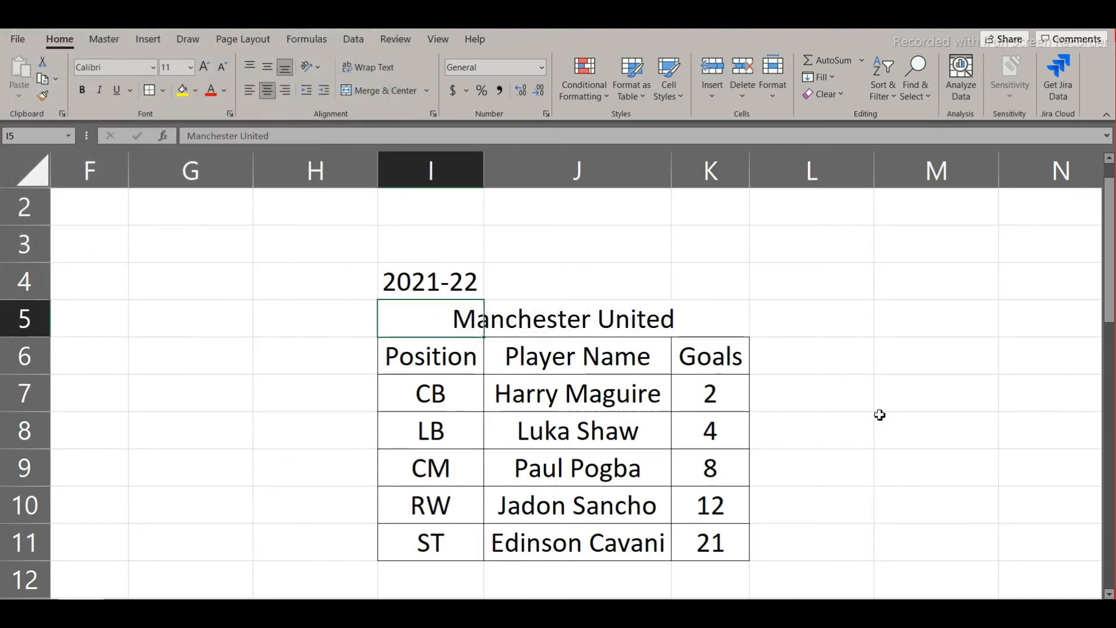
Step: Centre the 2021-22 heading over I4:K4 with the Center Across Selection horizontal alignment
{"action": "key", "text": "Left"}
{"action": "key", "text": "Left"}
{"action": "key", "text": "Up"}
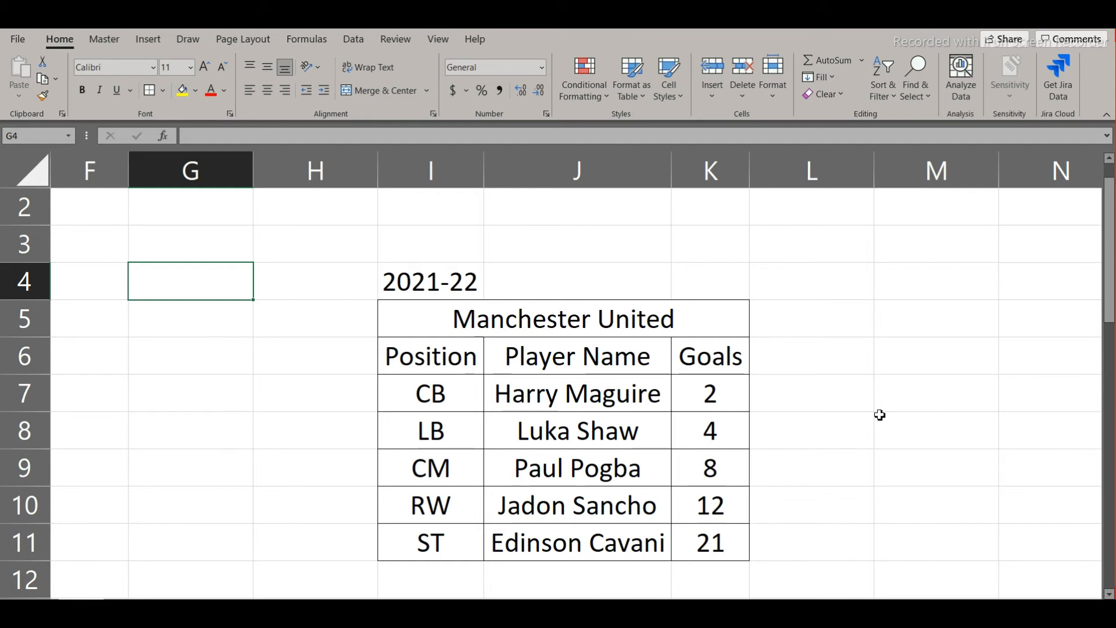
{"action": "key", "text": "Right"}
{"action": "key", "text": "Right"}
{"action": "key", "text": "shift+Right"}
{"action": "key", "text": "shift+Right"}
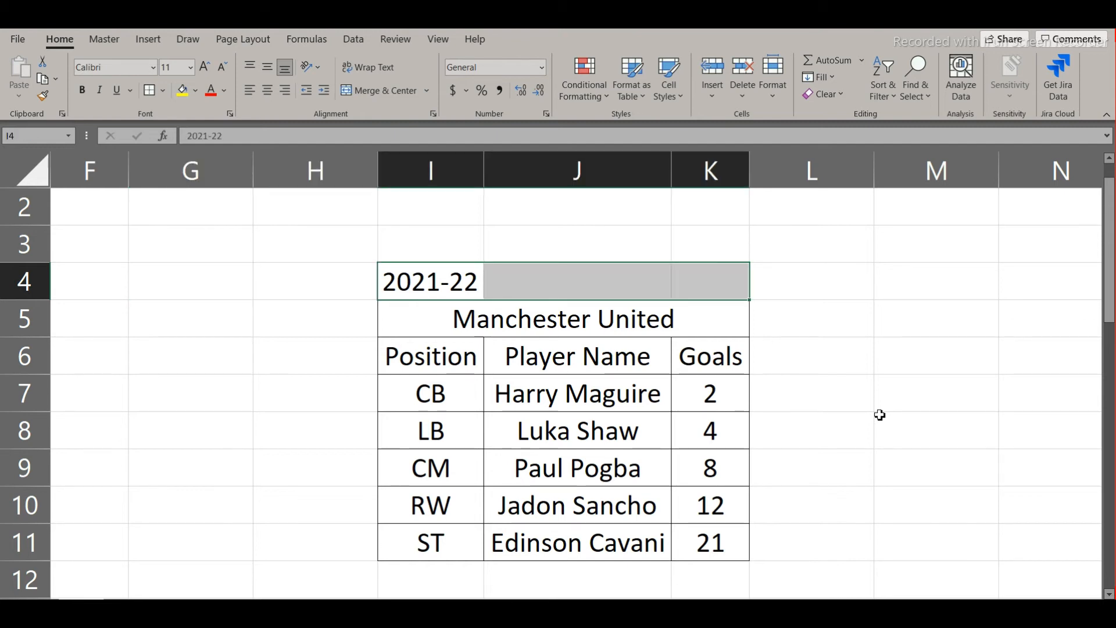
{"action": "left_click", "coordinate": [433, 113]}
{"action": "left_click", "coordinate": [121, 91]}
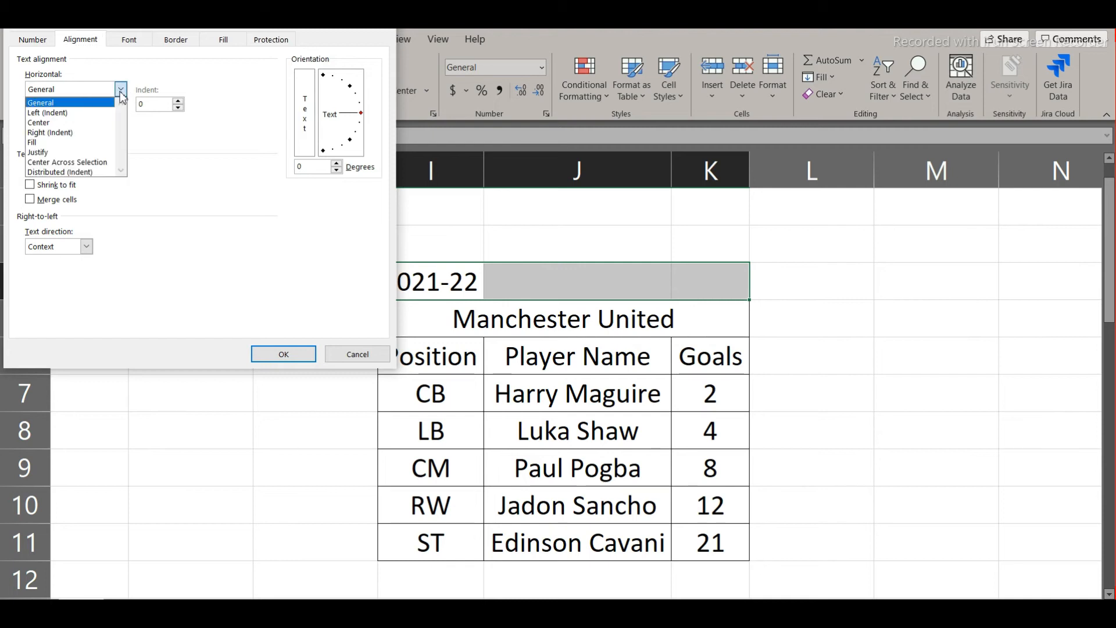
{"action": "left_click", "coordinate": [91, 167]}
{"action": "left_click", "coordinate": [290, 355]}
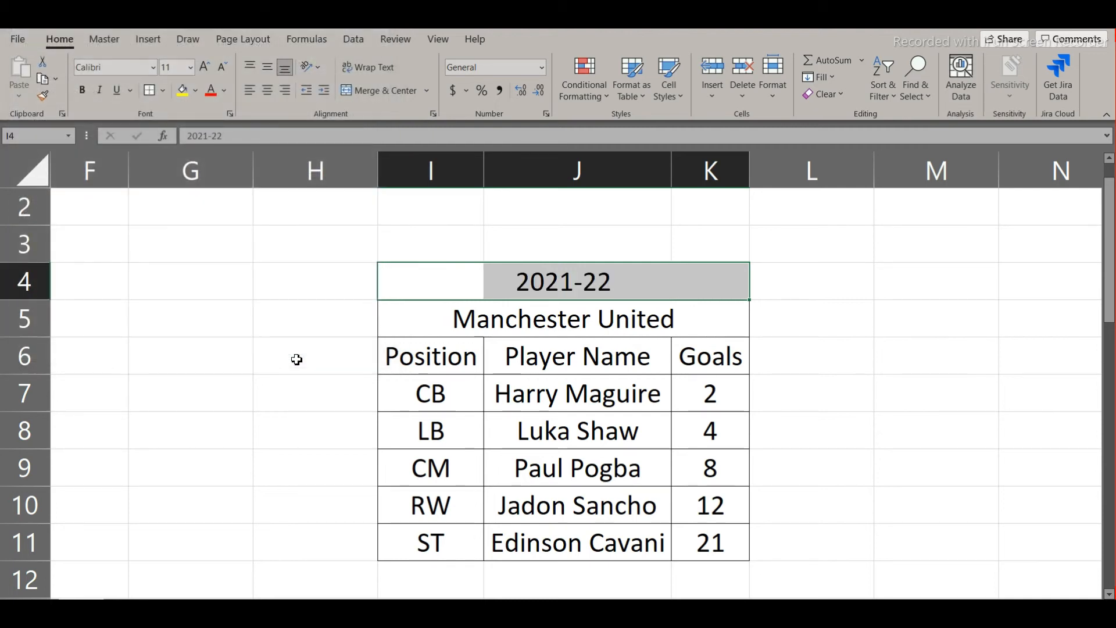
Step: Examine whether the cells under the centred 2021-22 heading in row 4 are still separate
{"action": "left_click", "coordinate": [846, 392]}
{"action": "key", "text": "Left"}
{"action": "key", "text": "Up"}
{"action": "key", "text": "Up"}
{"action": "key", "text": "Up"}
{"action": "key", "text": "Right"}
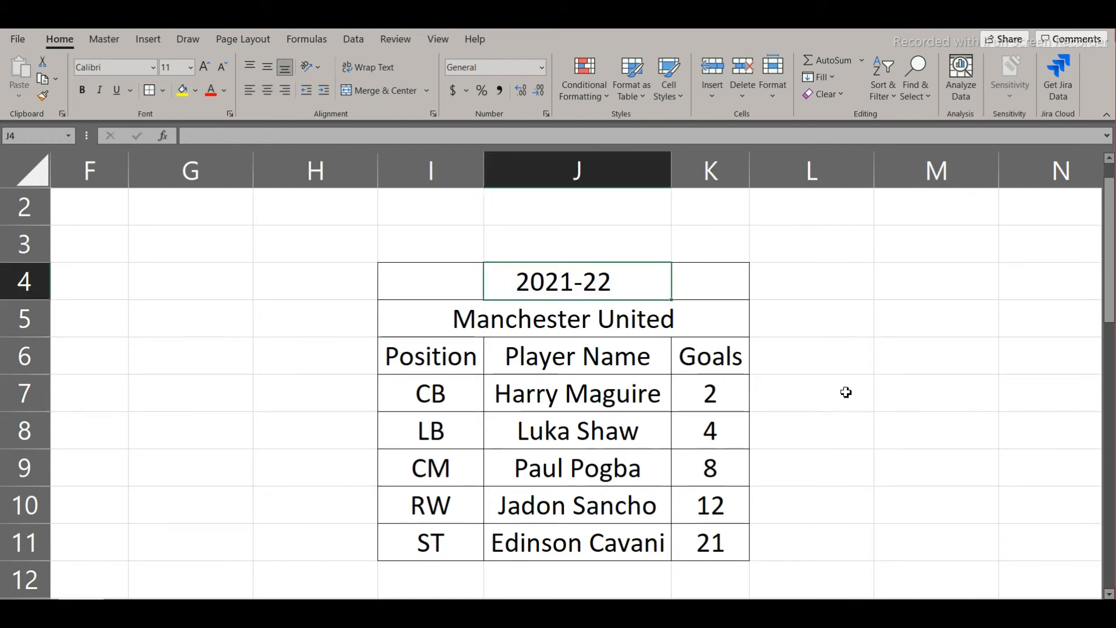
{"action": "key", "text": "Left"}
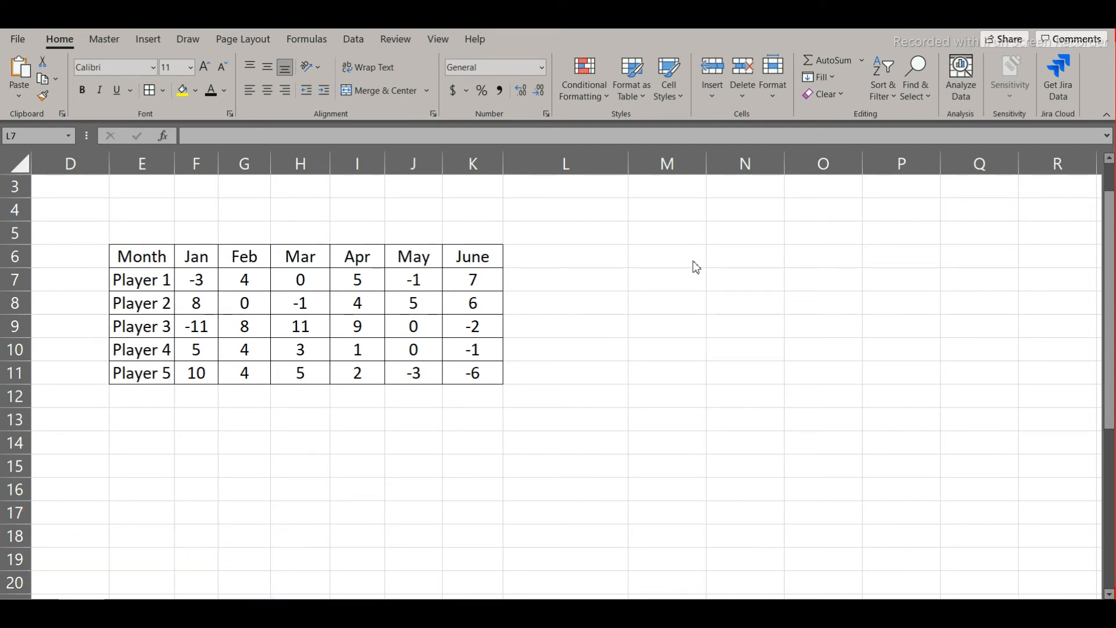
Step: Insert a line sparkline in cell L7 based on Player 1's monthly values in F7:K7
{"action": "double_click", "coordinate": [607, 284]}
{"action": "key", "text": "Return"}
{"action": "key", "text": "Up"}
{"action": "key", "text": "Down"}
{"action": "key", "text": "Left"}
{"action": "key", "text": "Up"}
{"action": "key", "text": "shift+Left"}
{"action": "key", "text": "shift+Left"}
{"action": "key", "text": "shift+Left"}
{"action": "key", "text": "shift+Left"}
{"action": "key", "text": "shift+Left"}
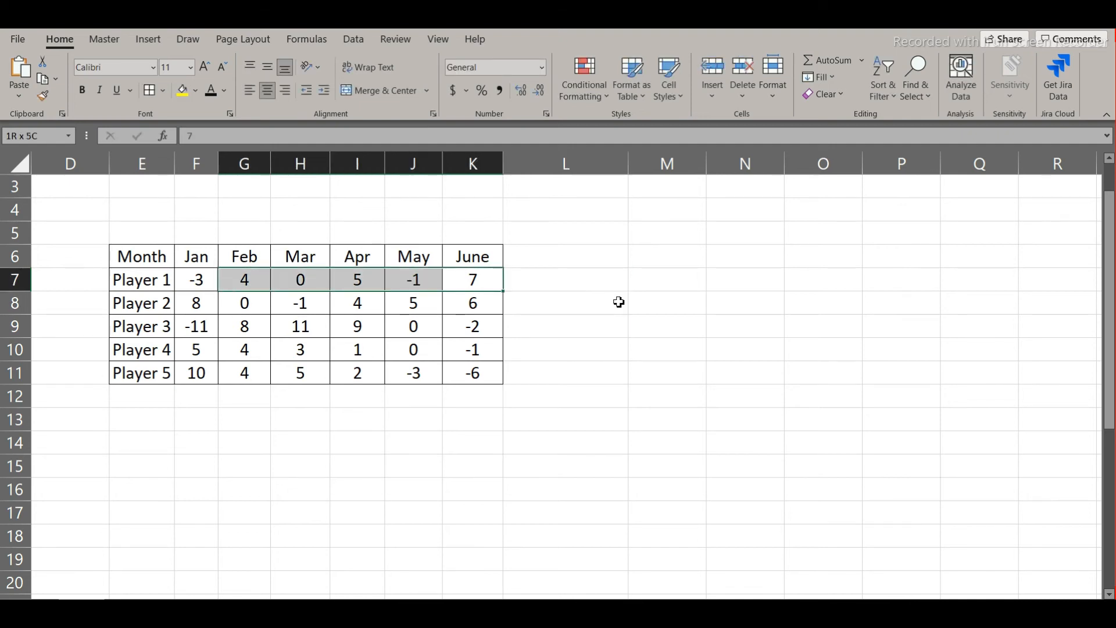
{"action": "left_click", "coordinate": [147, 39]}
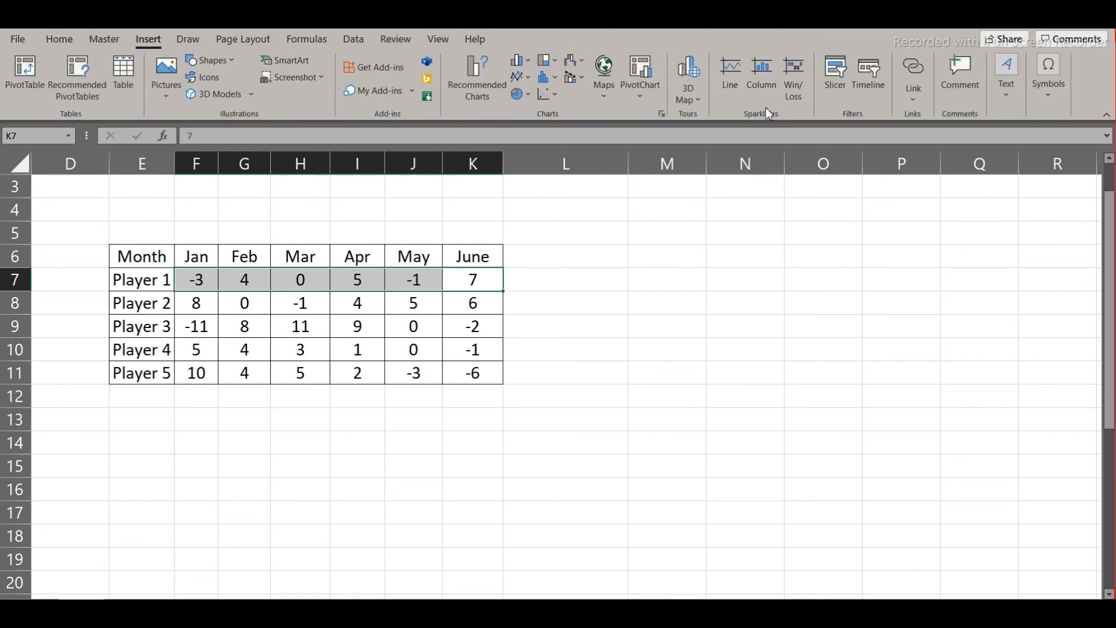
{"action": "left_click", "coordinate": [734, 84]}
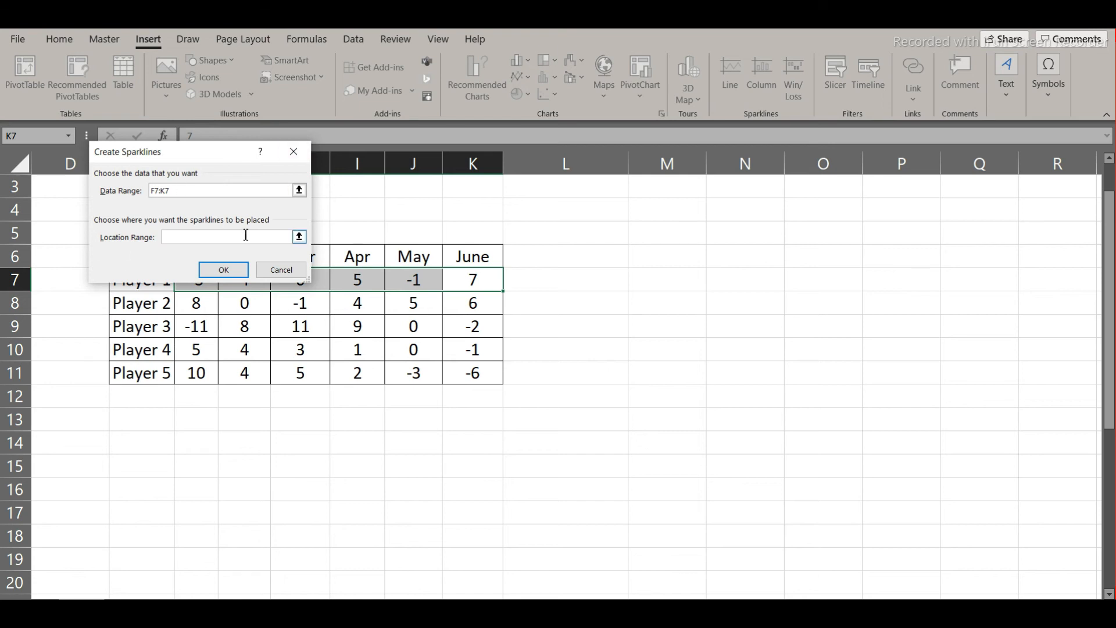
{"action": "left_click", "coordinate": [581, 282]}
{"action": "left_click", "coordinate": [222, 270]}
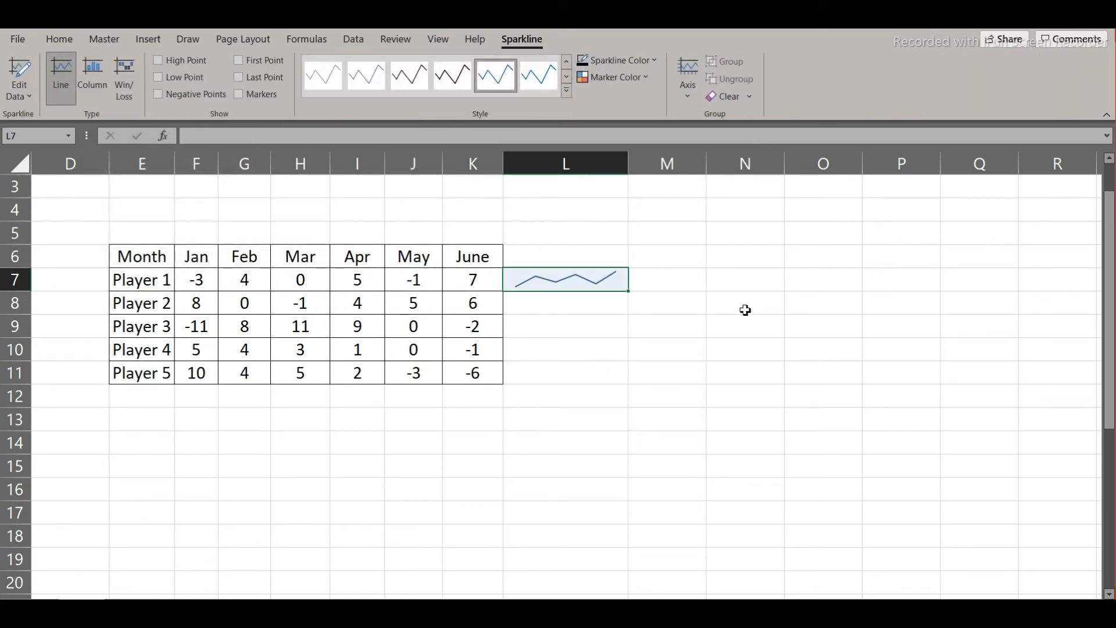
{"action": "key", "text": "Return"}
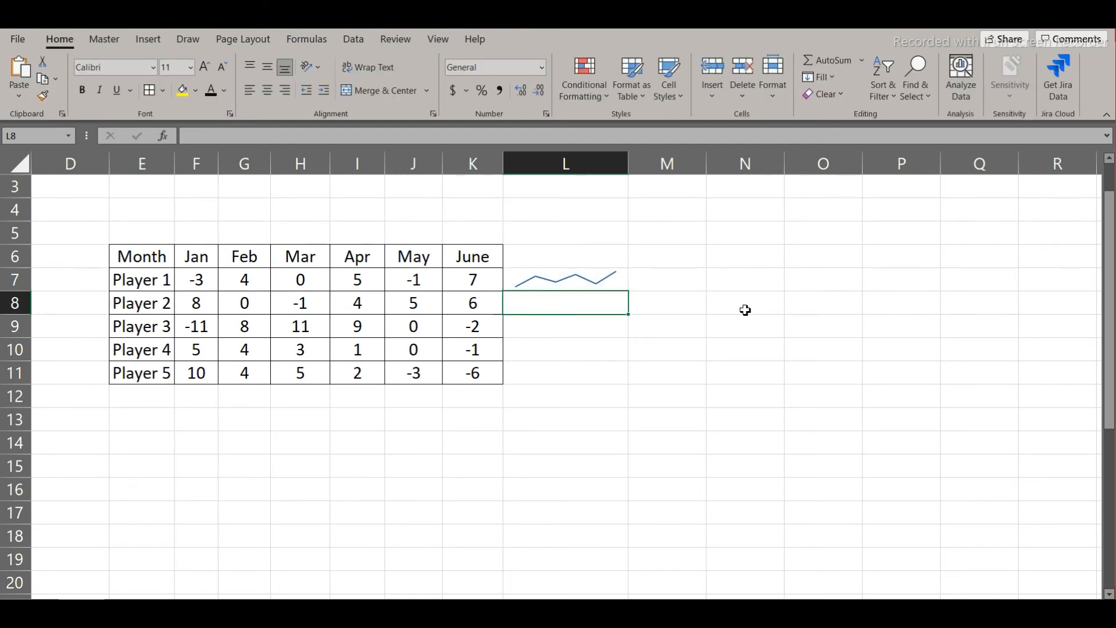
Step: Apply the dark line style at the end of the style gallery to the Player 1 sparkline in L7
{"action": "key", "text": "Up"}
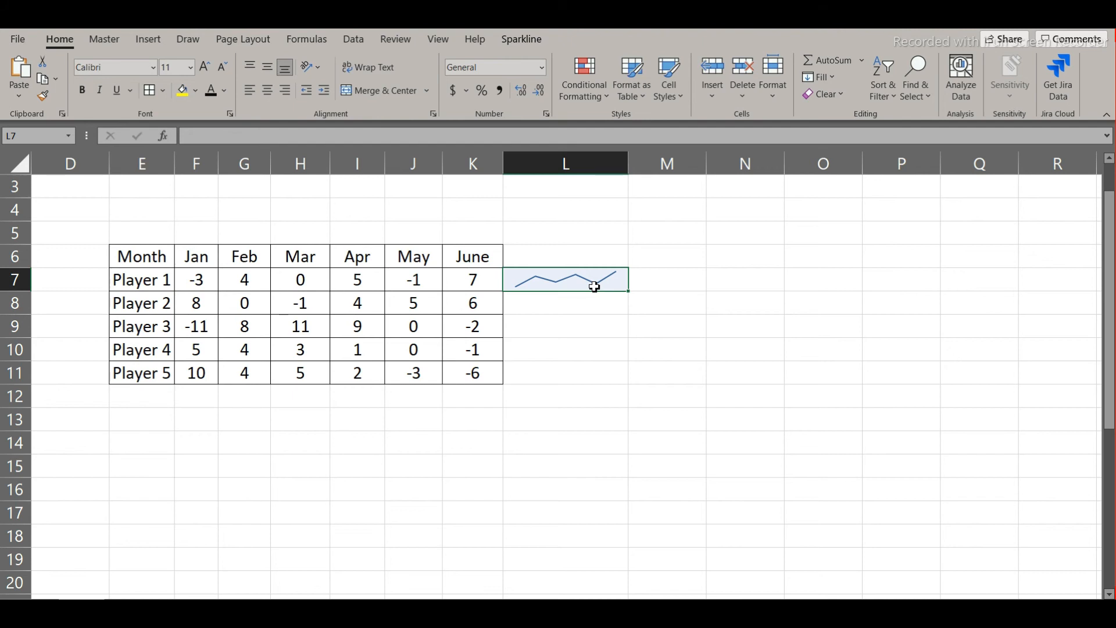
{"action": "left_click", "coordinate": [525, 36]}
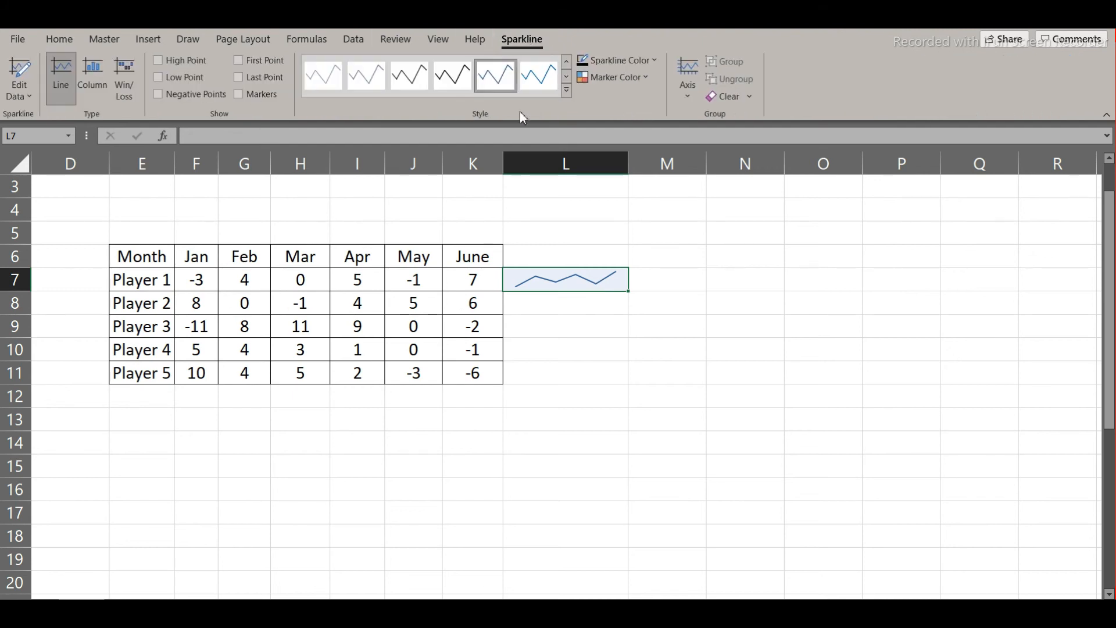
{"action": "left_click", "coordinate": [566, 78]}
{"action": "left_click", "coordinate": [567, 91]}
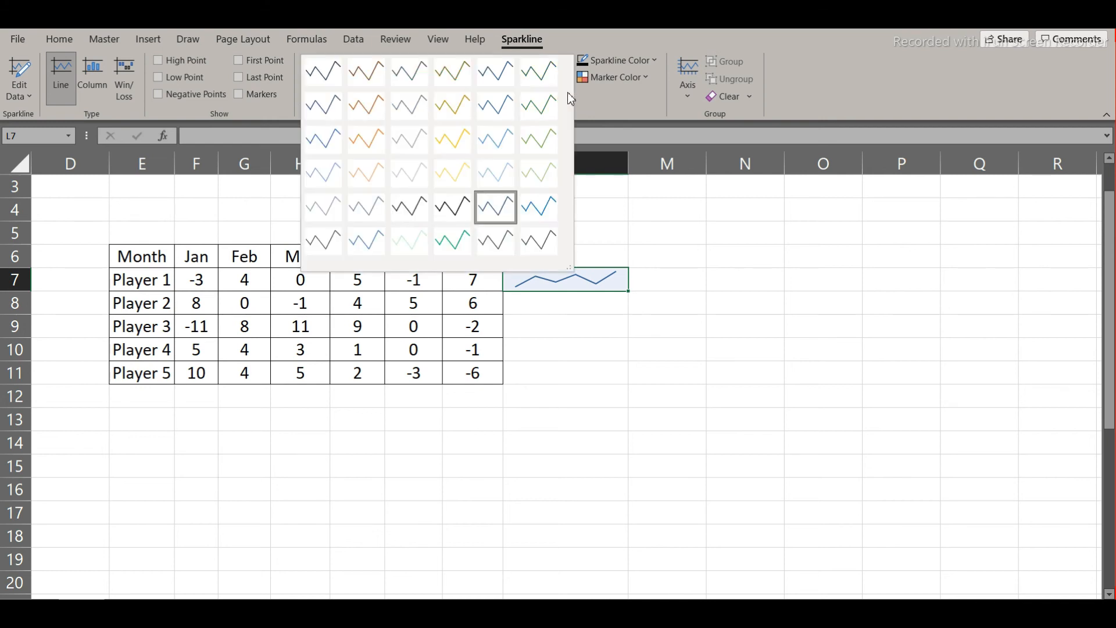
{"action": "left_click", "coordinate": [536, 239]}
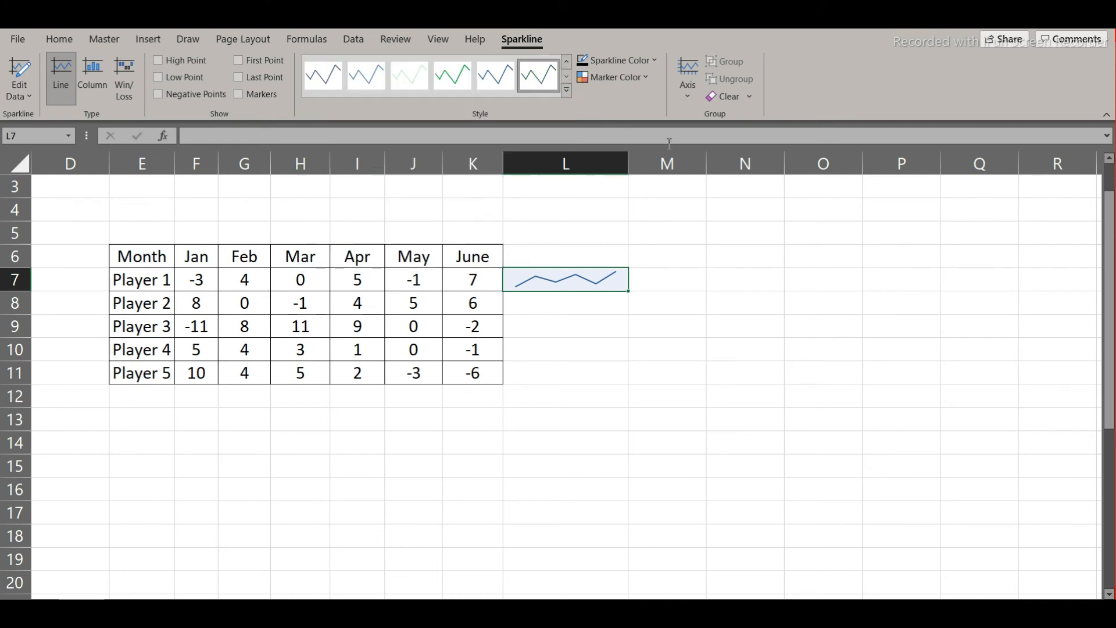
Step: Mark the low point of the L7 sparkline with a green theme-coloured marker
{"action": "left_click", "coordinate": [649, 78]}
{"action": "mouse_move", "coordinate": [661, 165]}
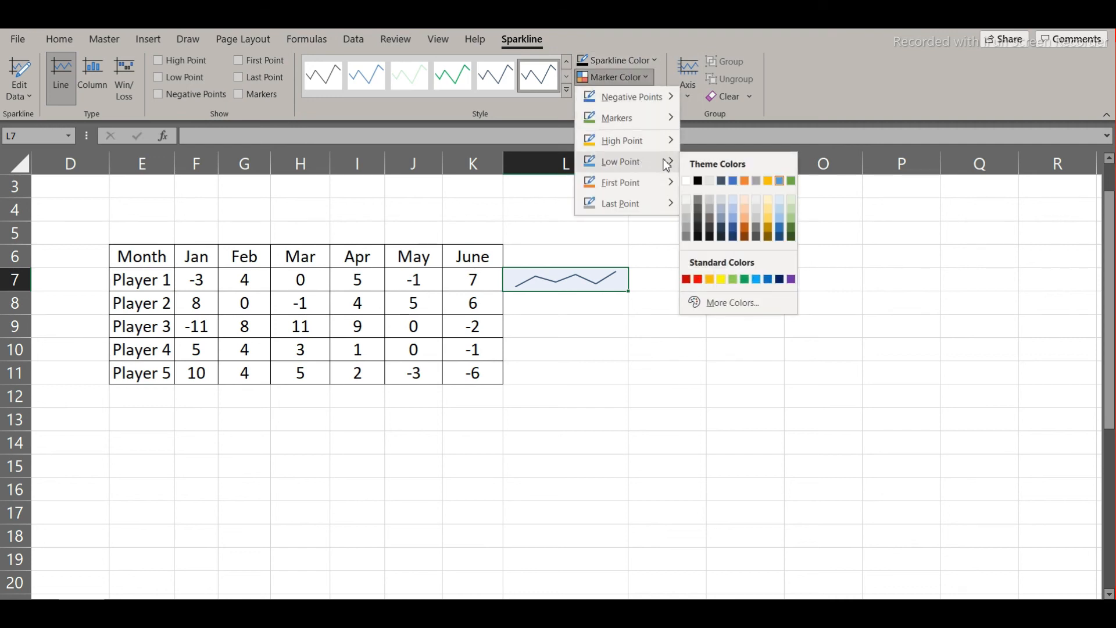
{"action": "left_click", "coordinate": [790, 222]}
Step: Set the low point marker of the L7 sparkline to standard red
{"action": "left_click", "coordinate": [649, 82]}
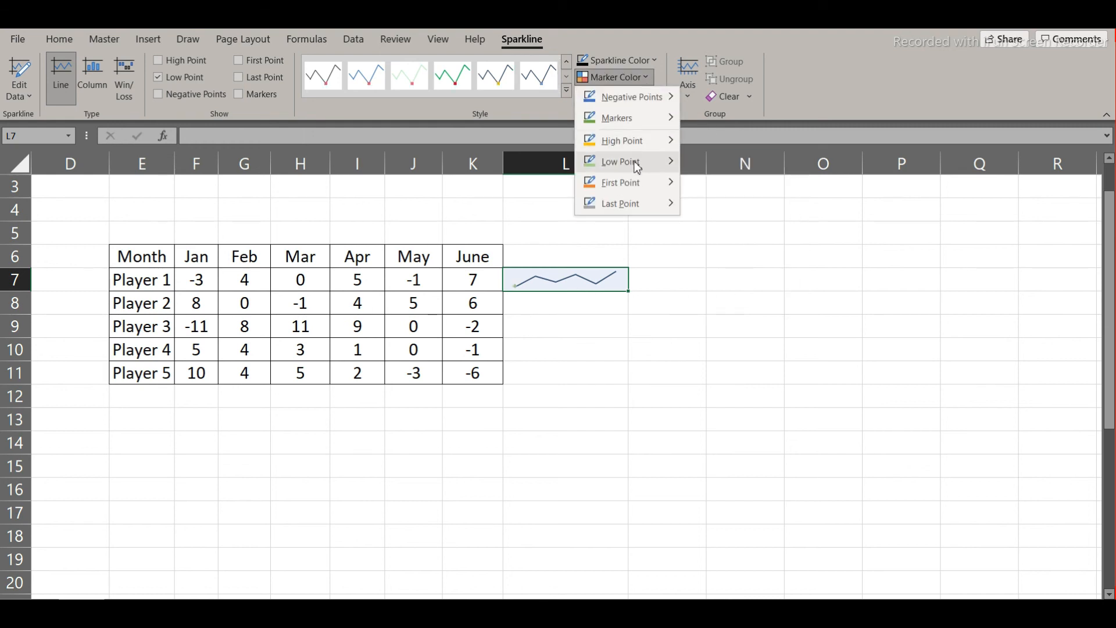
{"action": "mouse_move", "coordinate": [636, 163]}
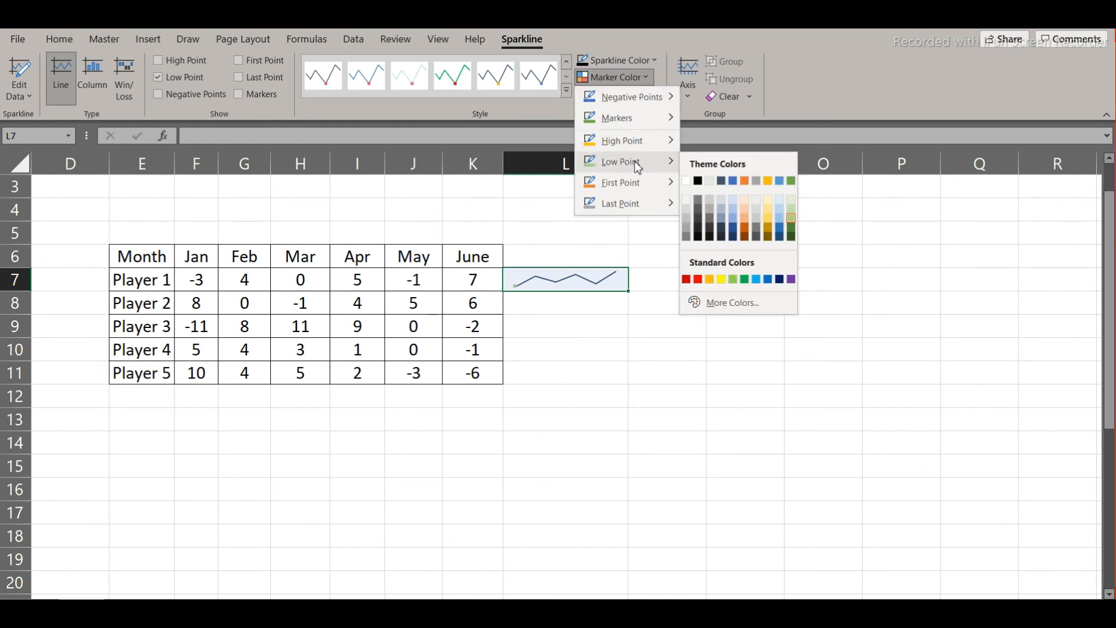
{"action": "left_click", "coordinate": [698, 279]}
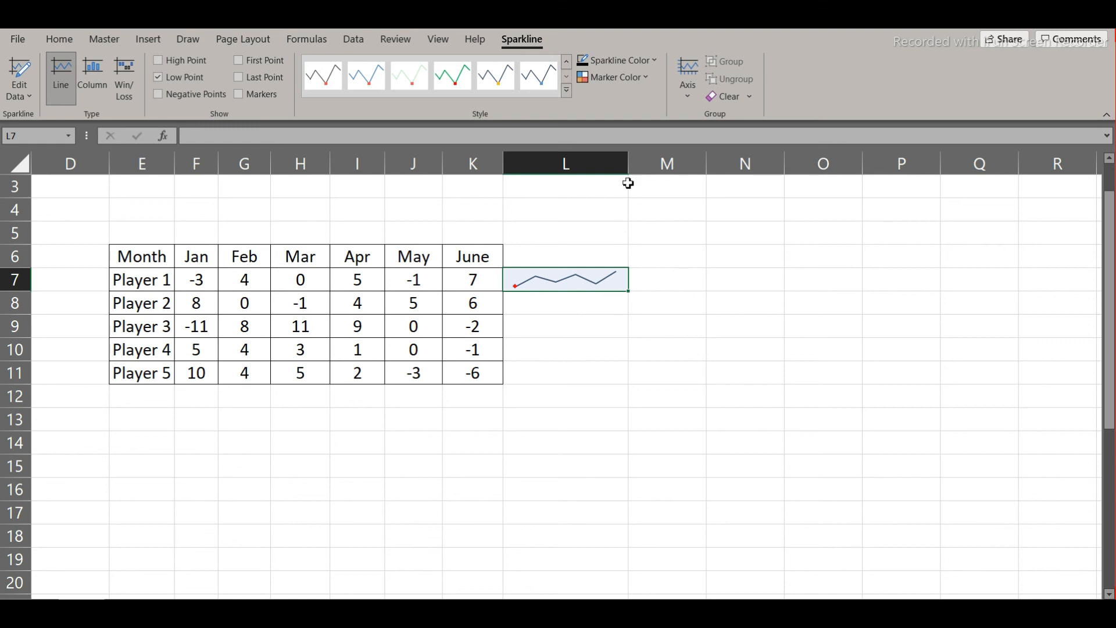
{"action": "left_click", "coordinate": [599, 424]}
Step: Mark the high point of the L7 sparkline with a green marker
{"action": "left_click", "coordinate": [548, 284]}
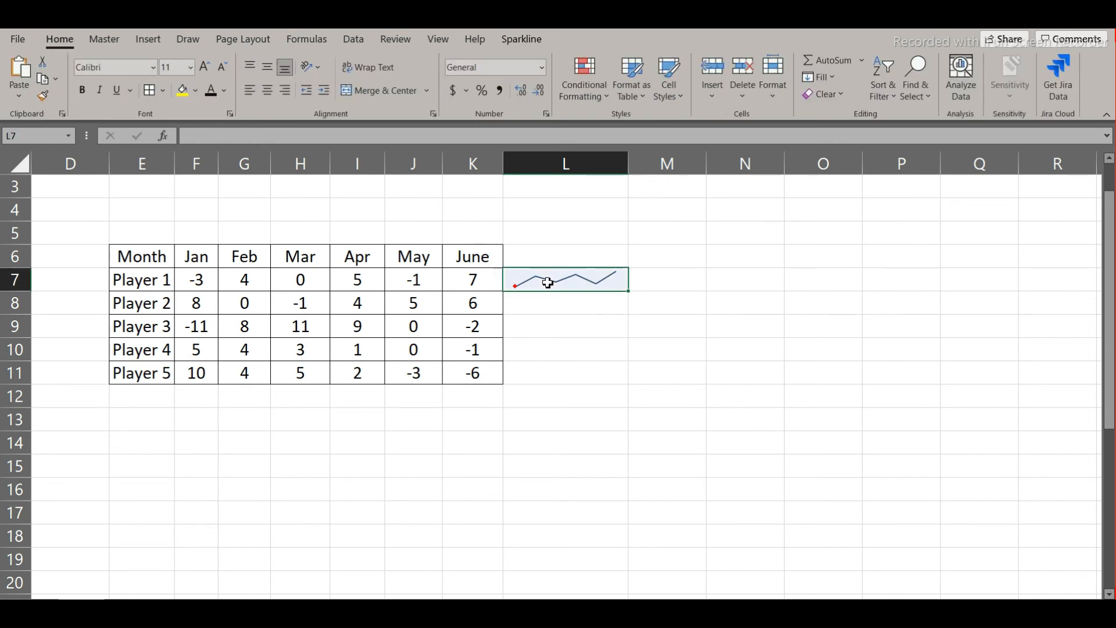
{"action": "left_click", "coordinate": [521, 39]}
{"action": "left_click", "coordinate": [615, 77]}
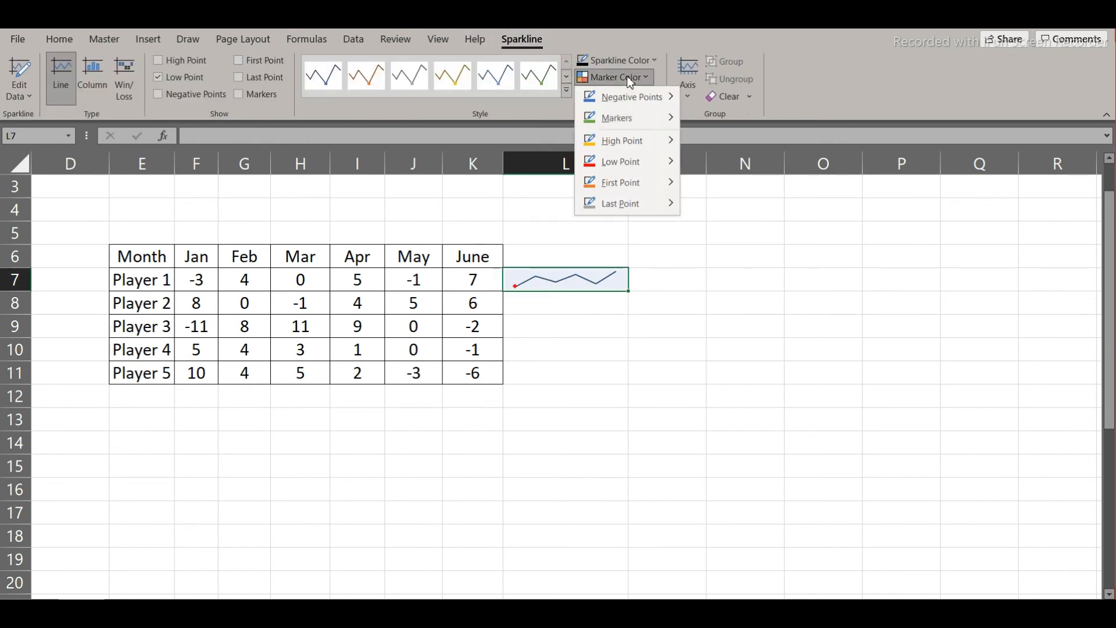
{"action": "mouse_move", "coordinate": [622, 140]}
{"action": "left_click", "coordinate": [732, 257]}
{"action": "left_click", "coordinate": [732, 256]}
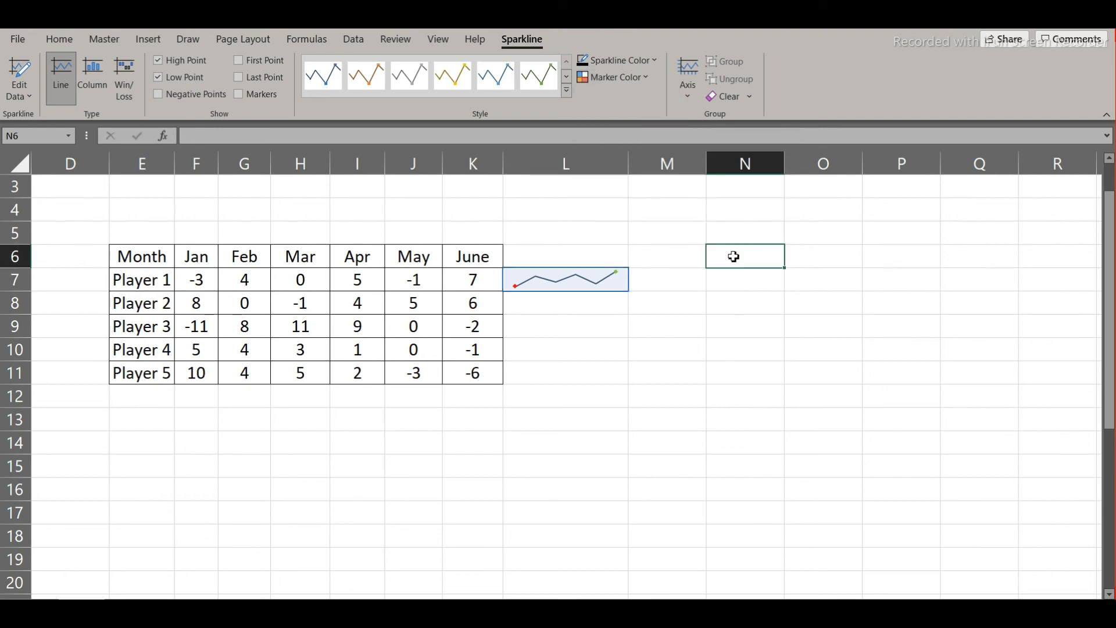
{"action": "left_click", "coordinate": [577, 277]}
{"action": "left_click", "coordinate": [640, 366]}
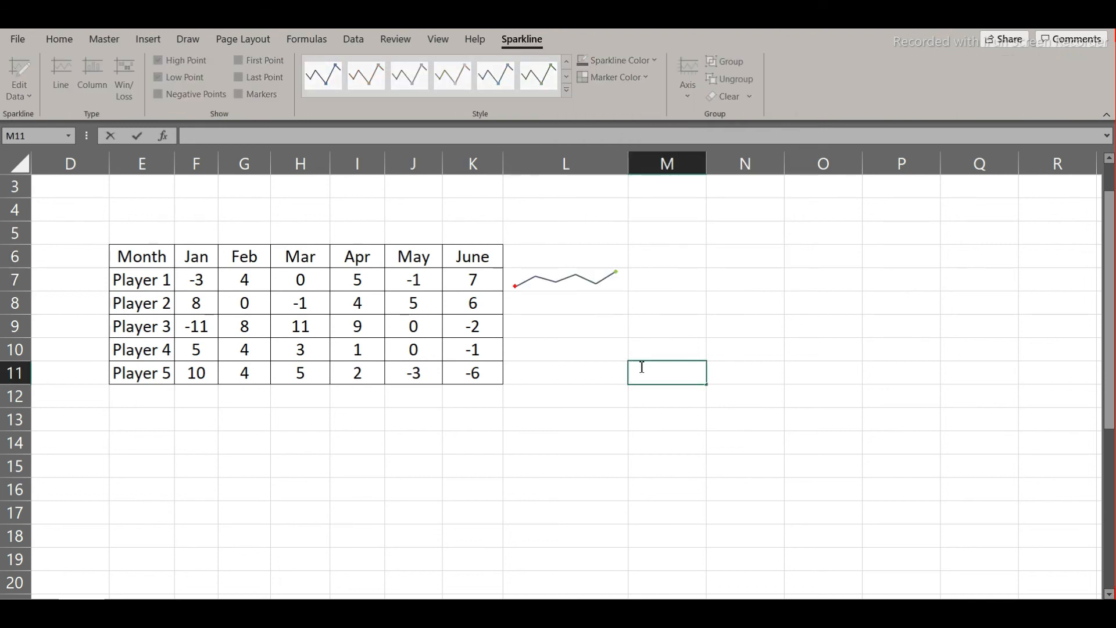
Step: Fill the L7 sparkline down to L11 so Players 2 to 5 get matching sparklines
{"action": "left_click", "coordinate": [618, 296]}
{"action": "left_click", "coordinate": [610, 278]}
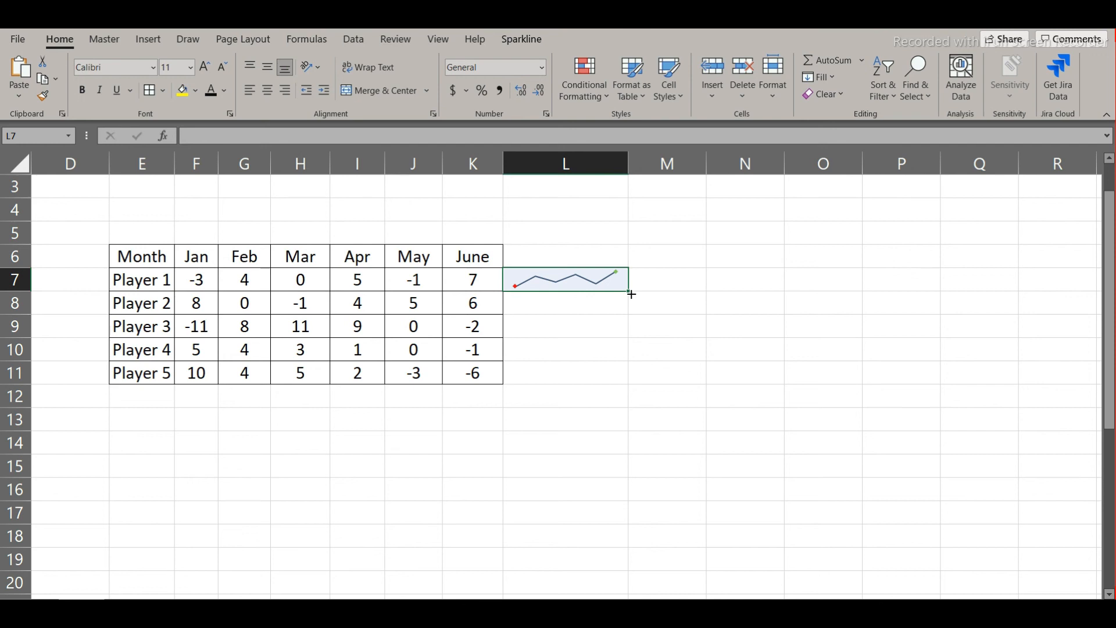
{"action": "left_click_drag", "start_coordinate": [631, 294], "coordinate": [625, 378]}
{"action": "left_click", "coordinate": [752, 424]}
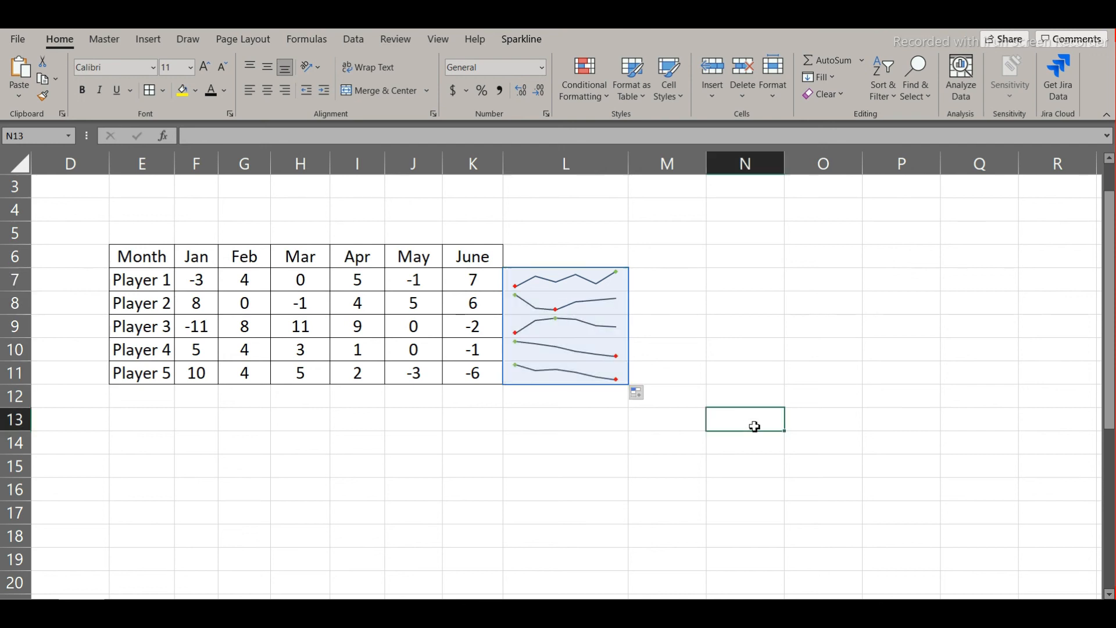